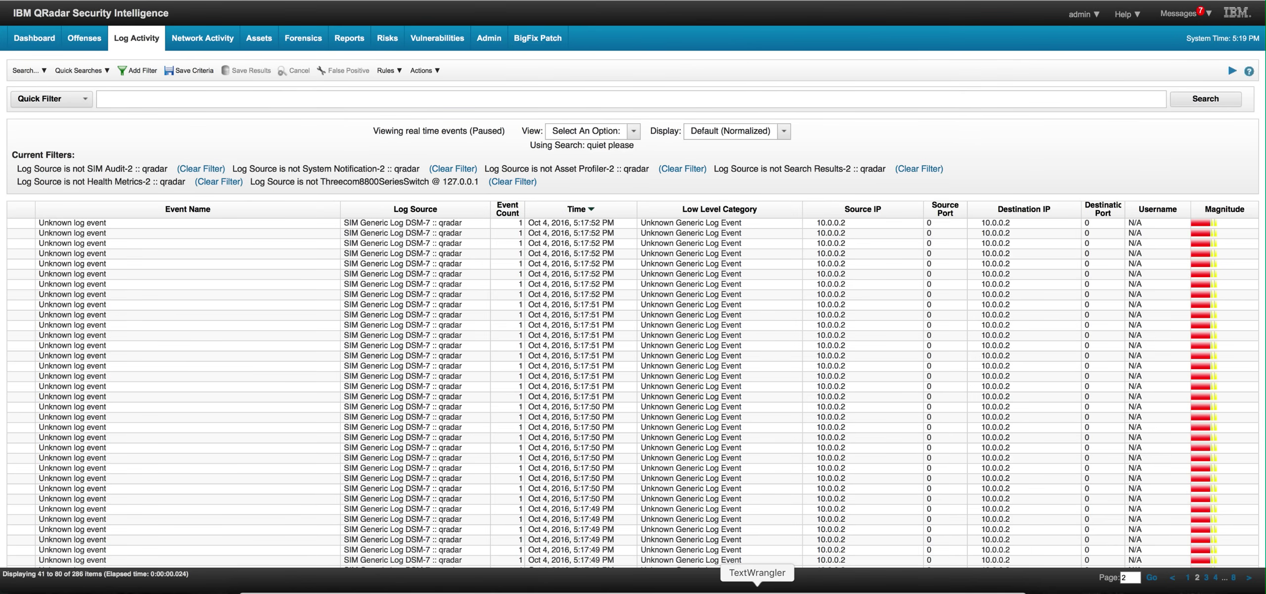
Rerun the Log Activity search so it shows completed results from 5:16 PM to 5:21 PM
{"action": "left_click", "coordinate": [757, 589]}
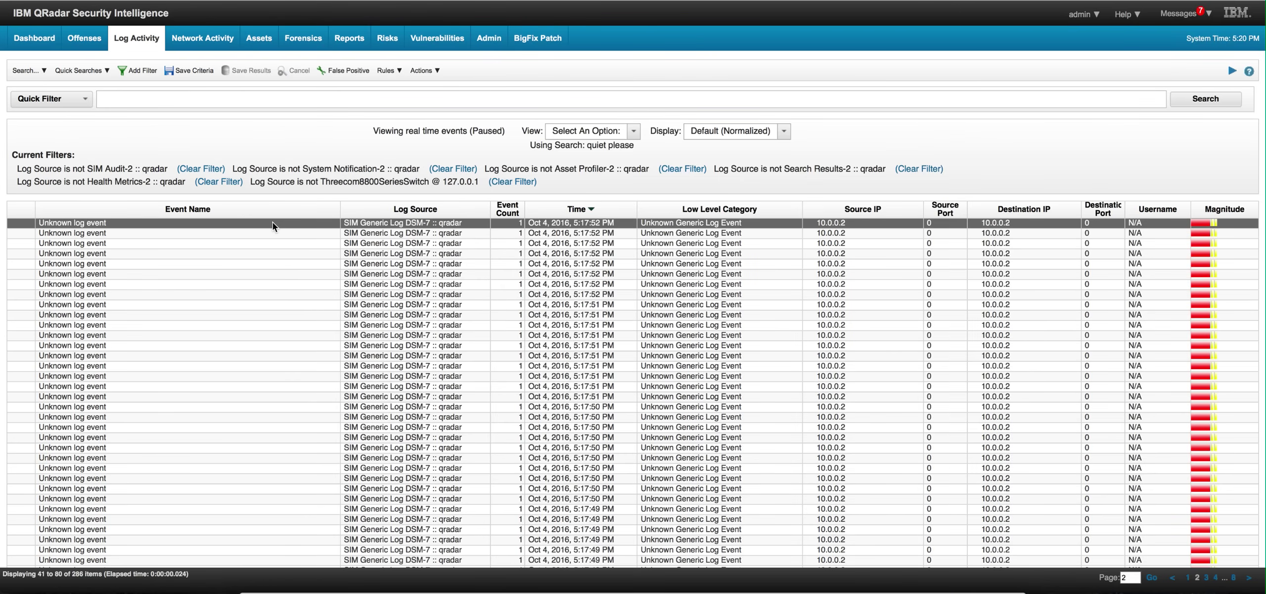
{"action": "left_click", "coordinate": [336, 215]}
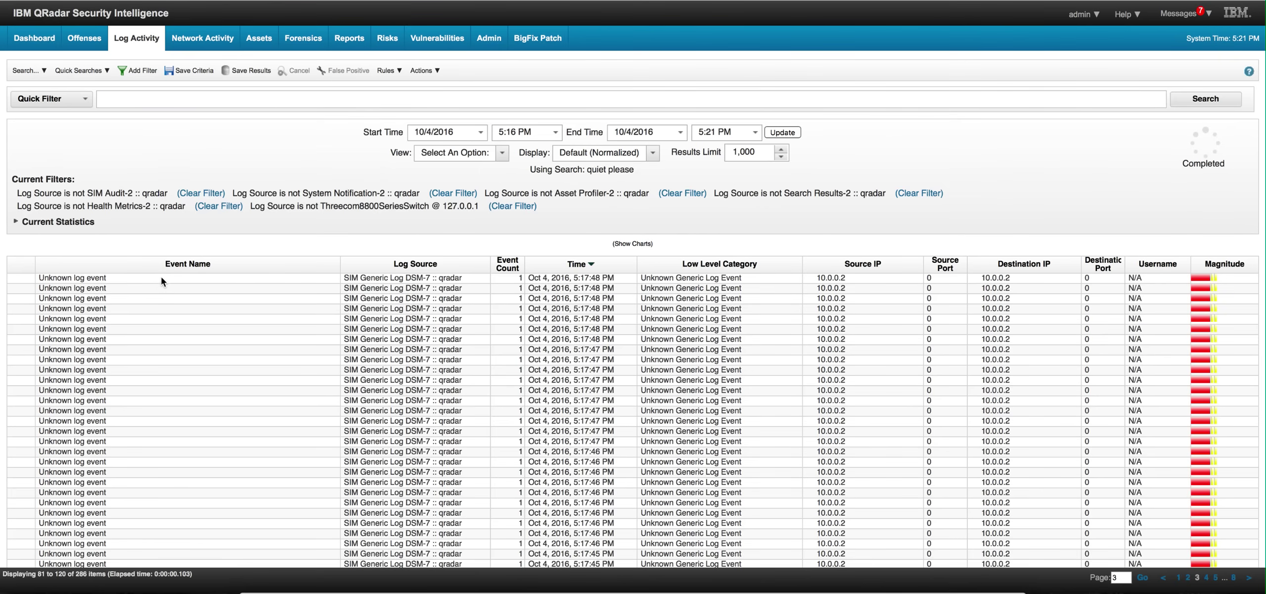
Select all visible unknown SIM Generic Log events and load them into the DSM Editor
{"action": "left_click", "coordinate": [157, 279]}
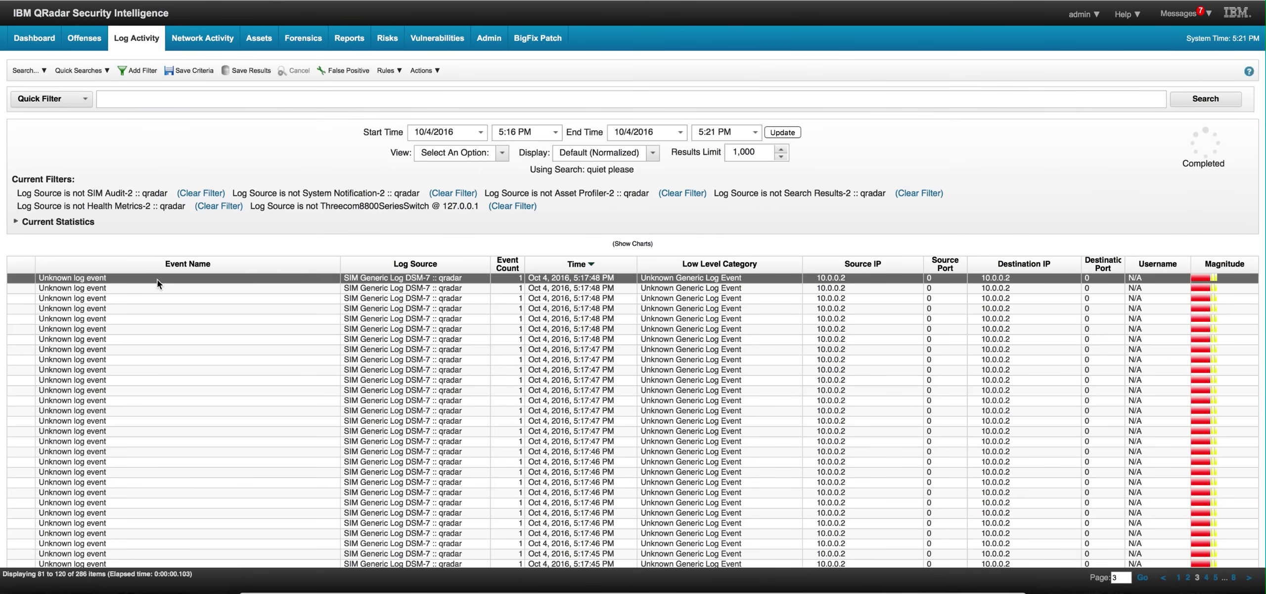
{"action": "left_click", "coordinate": [144, 562], "text": "shift"}
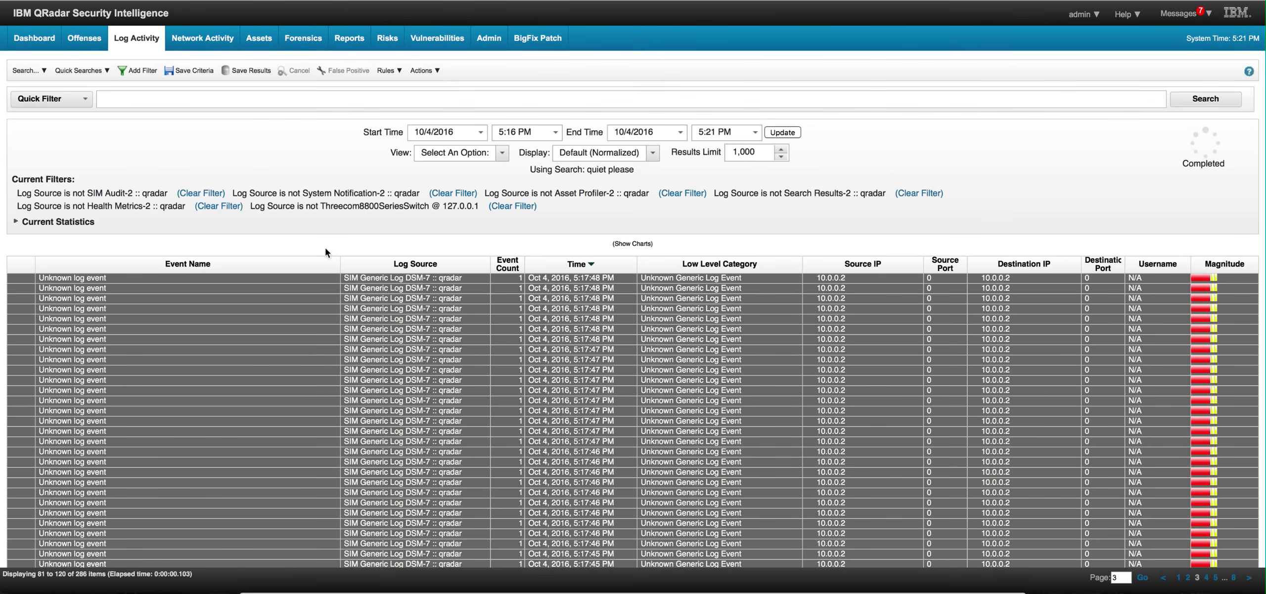
{"action": "left_click", "coordinate": [418, 71]}
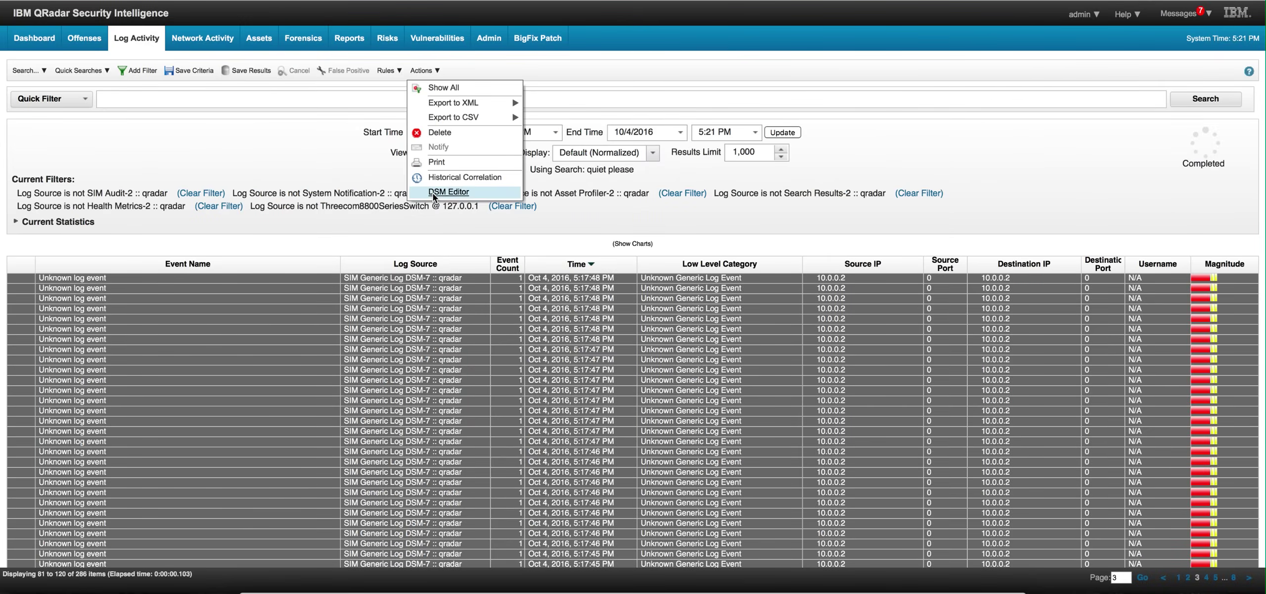
{"action": "left_click", "coordinate": [434, 193]}
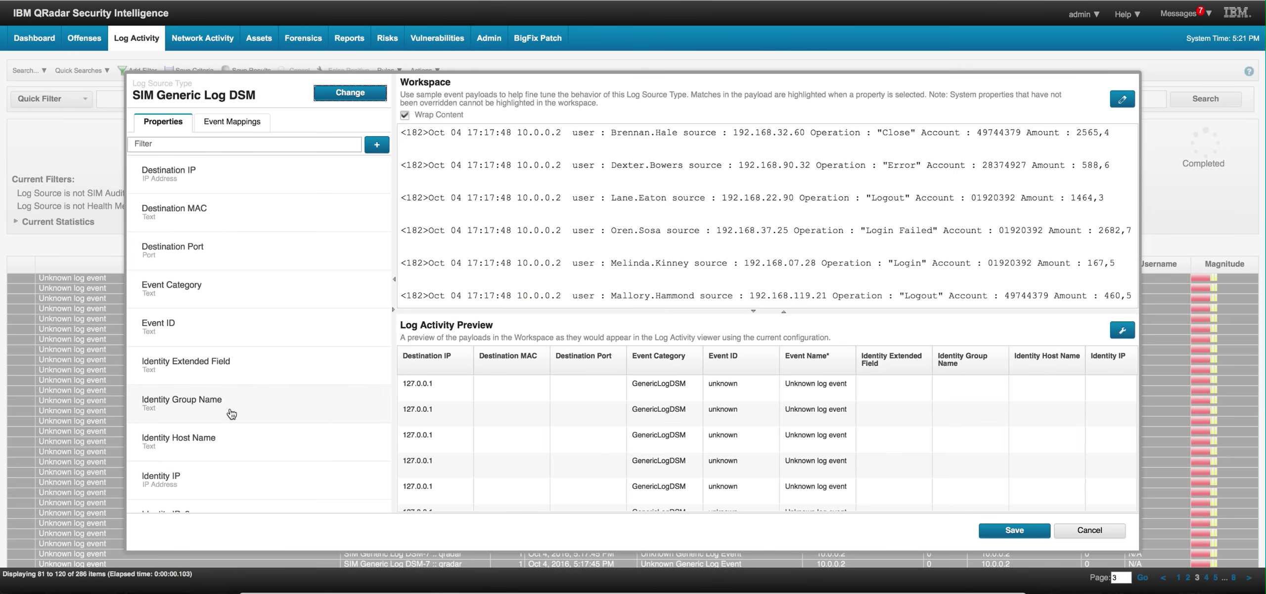
Create a new log source type named DemoBank
{"action": "left_click", "coordinate": [330, 96]}
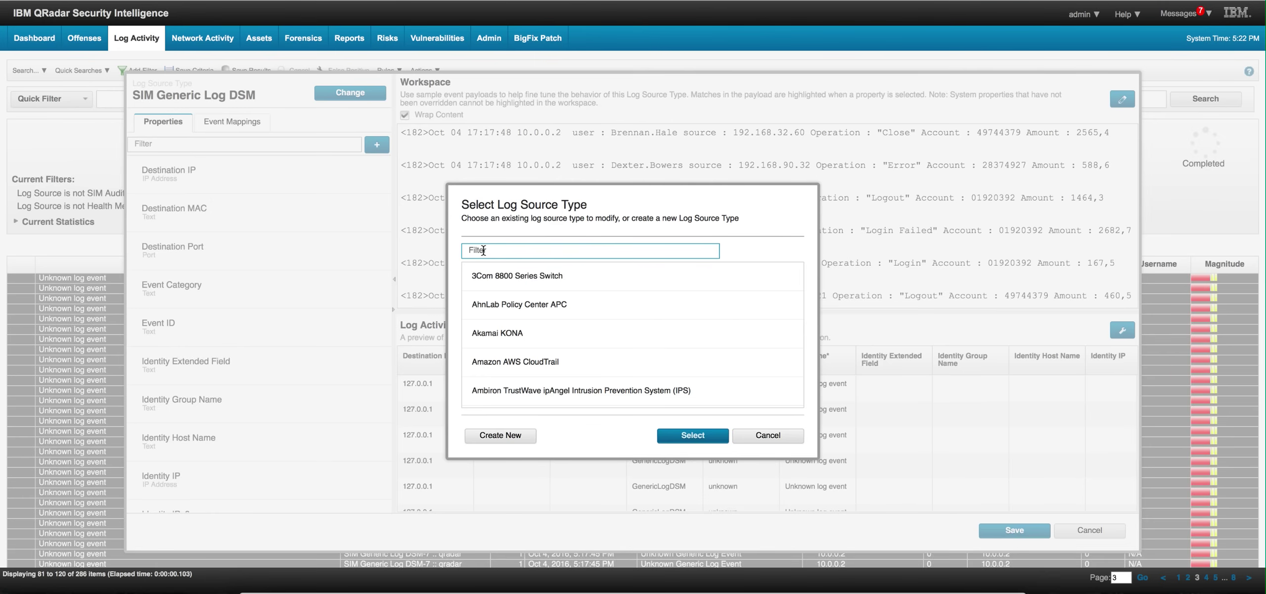
{"action": "left_click", "coordinate": [501, 435]}
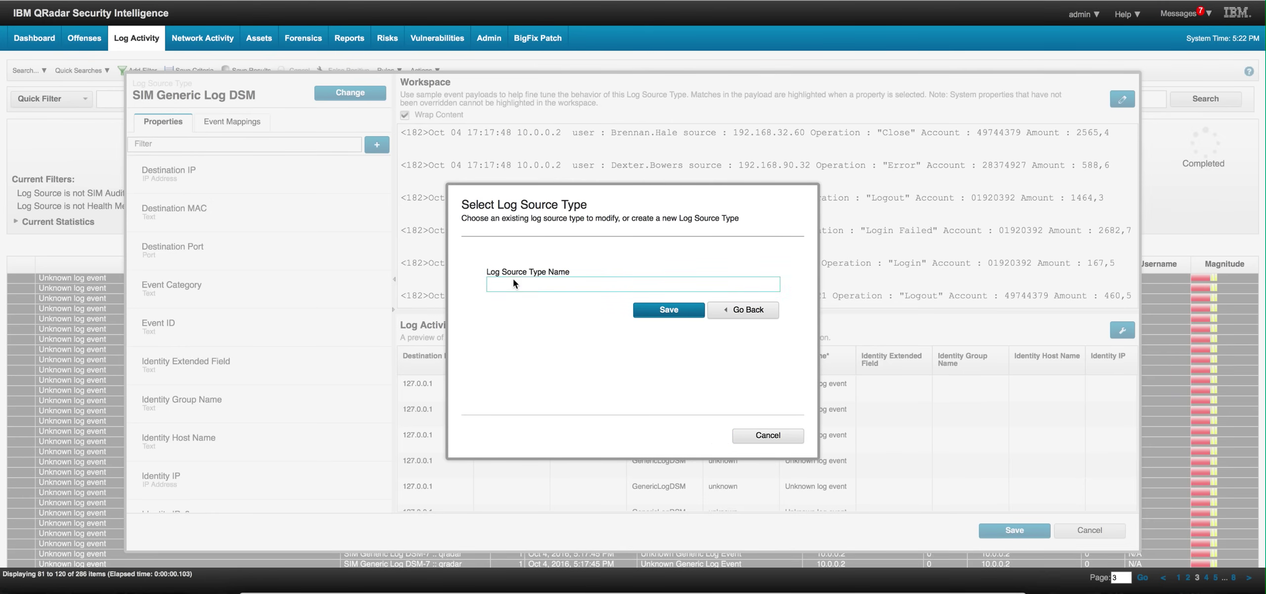
{"action": "left_click", "coordinate": [513, 283]}
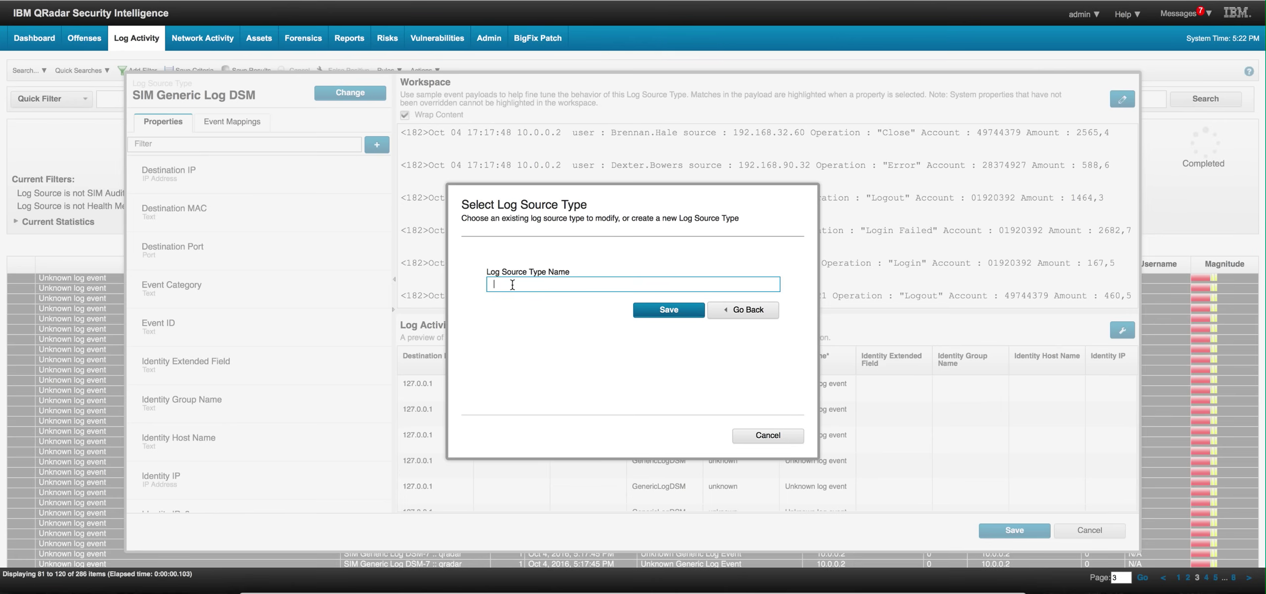
{"action": "type", "text": "DemoBank"}
{"action": "left_click", "coordinate": [673, 311]}
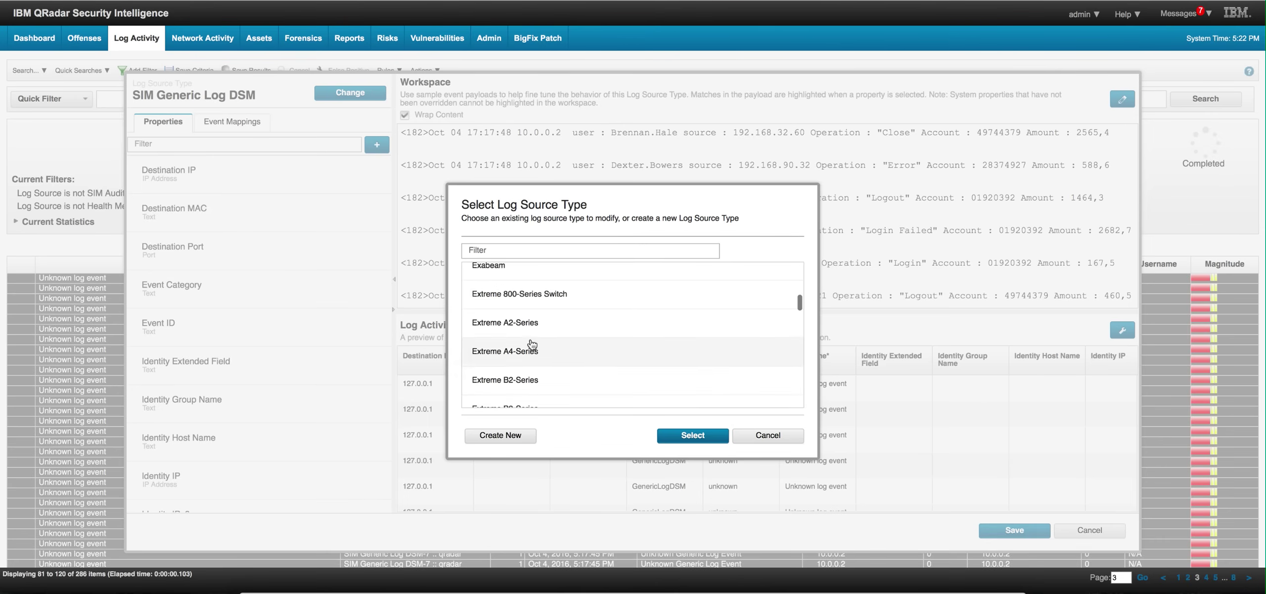
Filter the type list by 'D' and select DemoBank as the DSM Editor's log source type
{"action": "scroll", "coordinate": [532, 342], "scroll_direction": "down", "scroll_amount": 1}
{"action": "left_click", "coordinate": [507, 249]}
{"action": "type", "text": "d"}
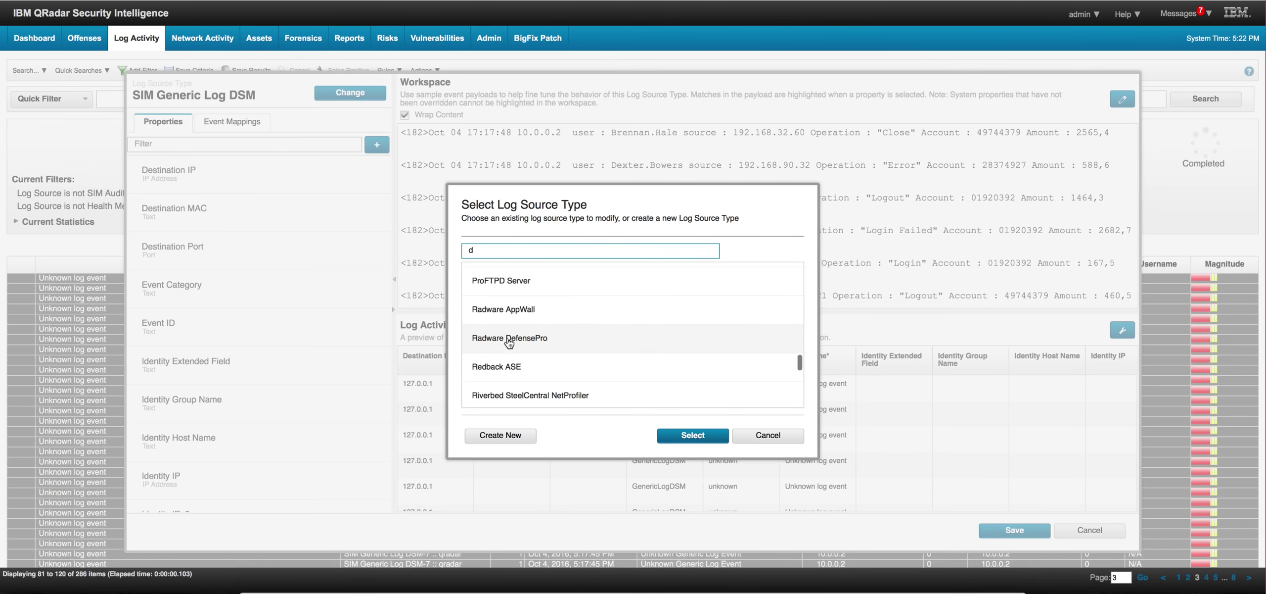
{"action": "type", "text": "e"}
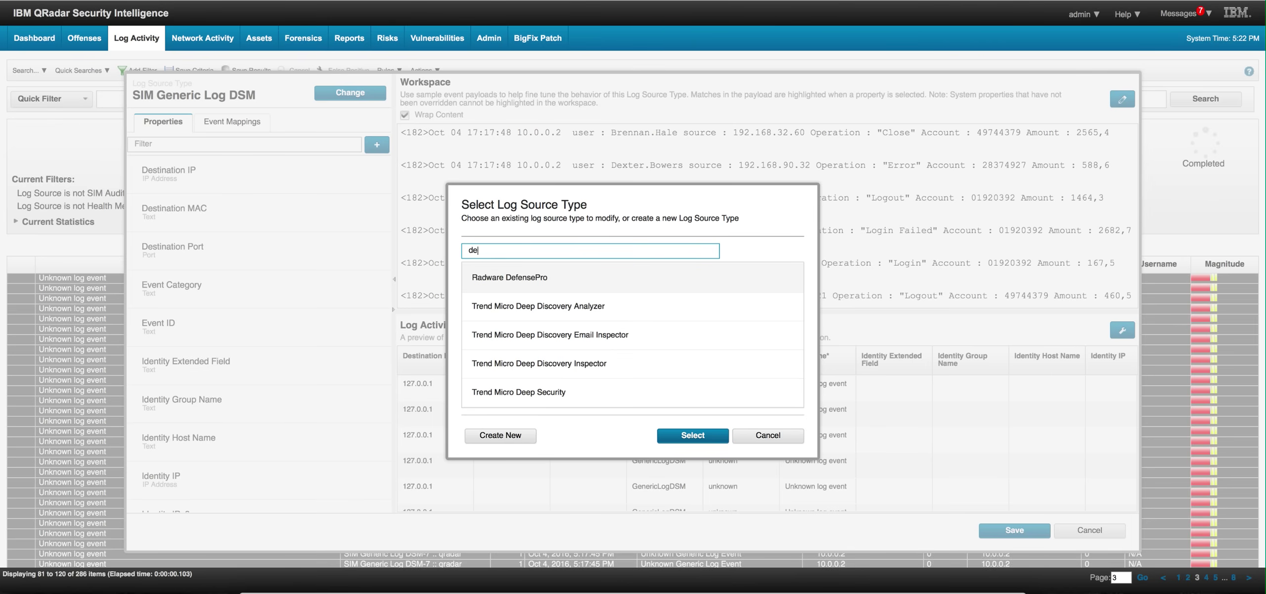
{"action": "key", "text": "BackSpace"}
{"action": "key", "text": "BackSpace"}
{"action": "type", "text": "D"}
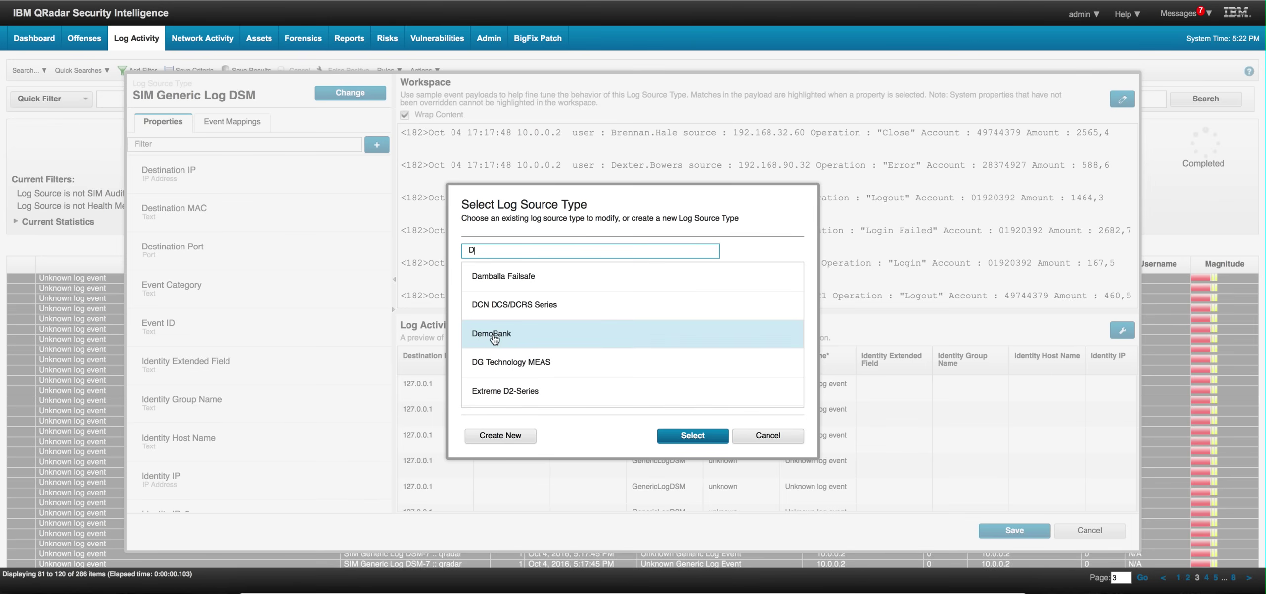
{"action": "left_click", "coordinate": [489, 333]}
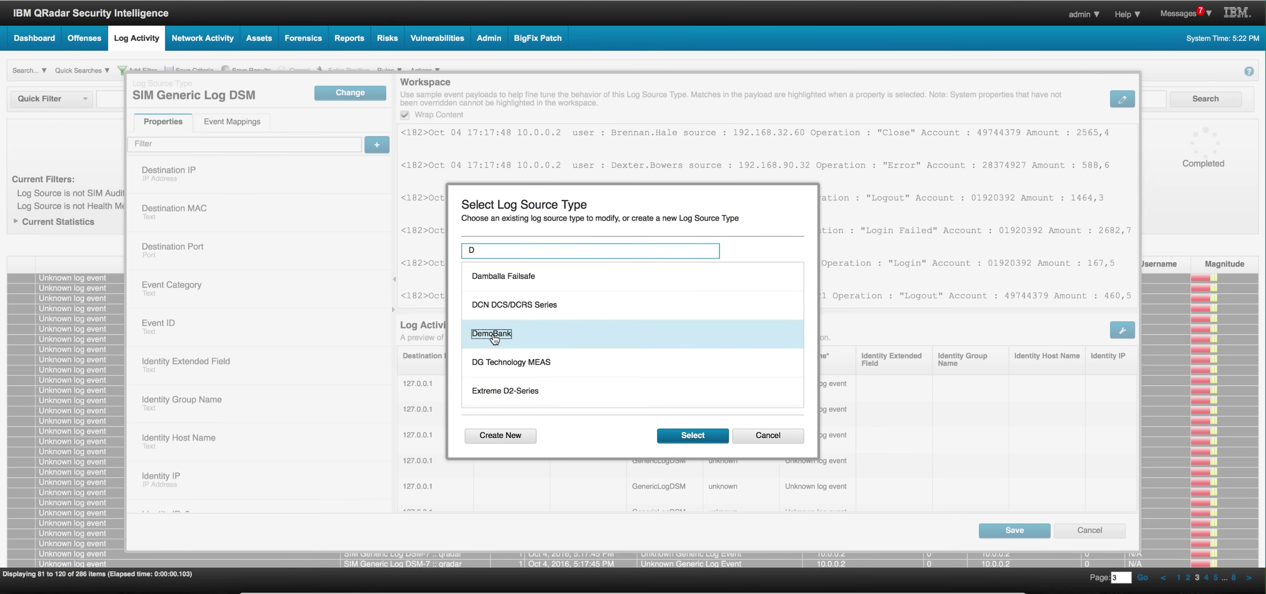
{"action": "left_click", "coordinate": [703, 436]}
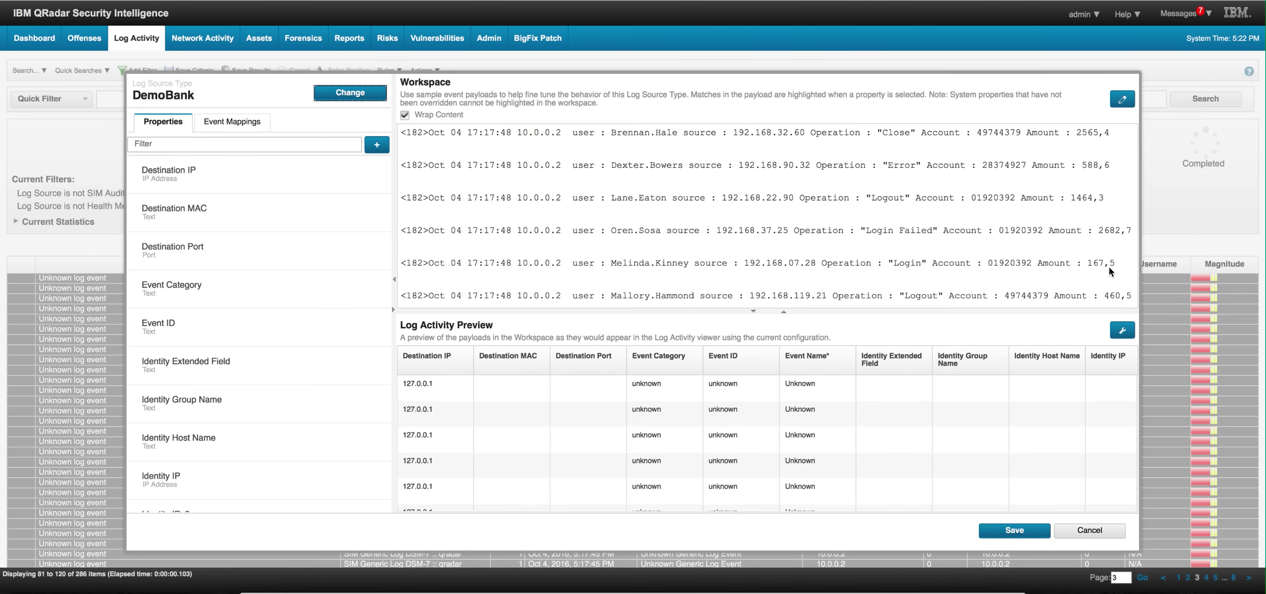
Hide the Destination IP/MAC/Port, Event Category and Identity columns from the preview
{"action": "left_click", "coordinate": [1123, 331]}
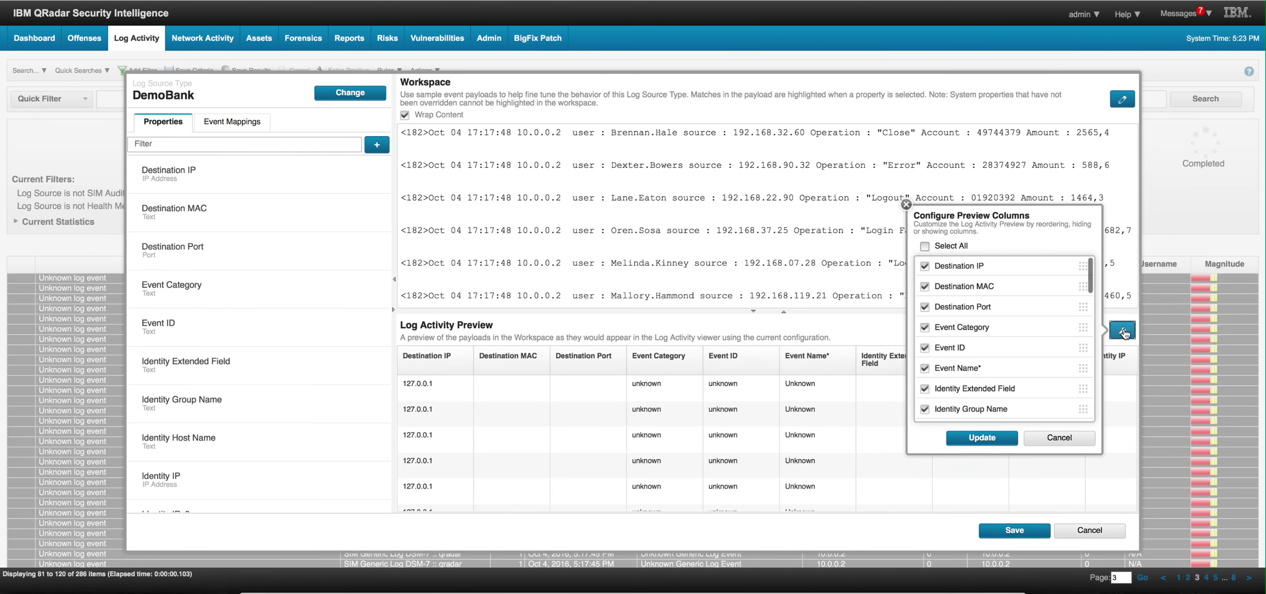
{"action": "left_click", "coordinate": [925, 266]}
{"action": "left_click", "coordinate": [925, 285]}
{"action": "left_click", "coordinate": [926, 306]}
{"action": "left_click", "coordinate": [926, 327]}
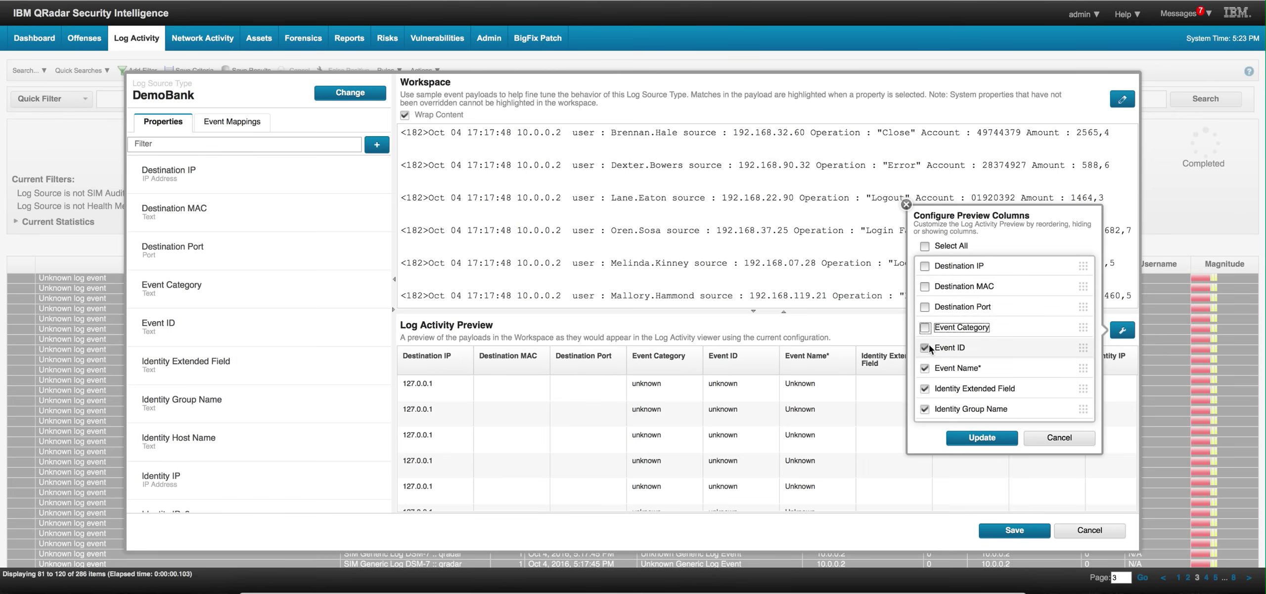
{"action": "left_click", "coordinate": [925, 388]}
{"action": "left_click", "coordinate": [925, 410]}
{"action": "scroll", "coordinate": [925, 409], "scroll_direction": "down", "scroll_amount": 10}
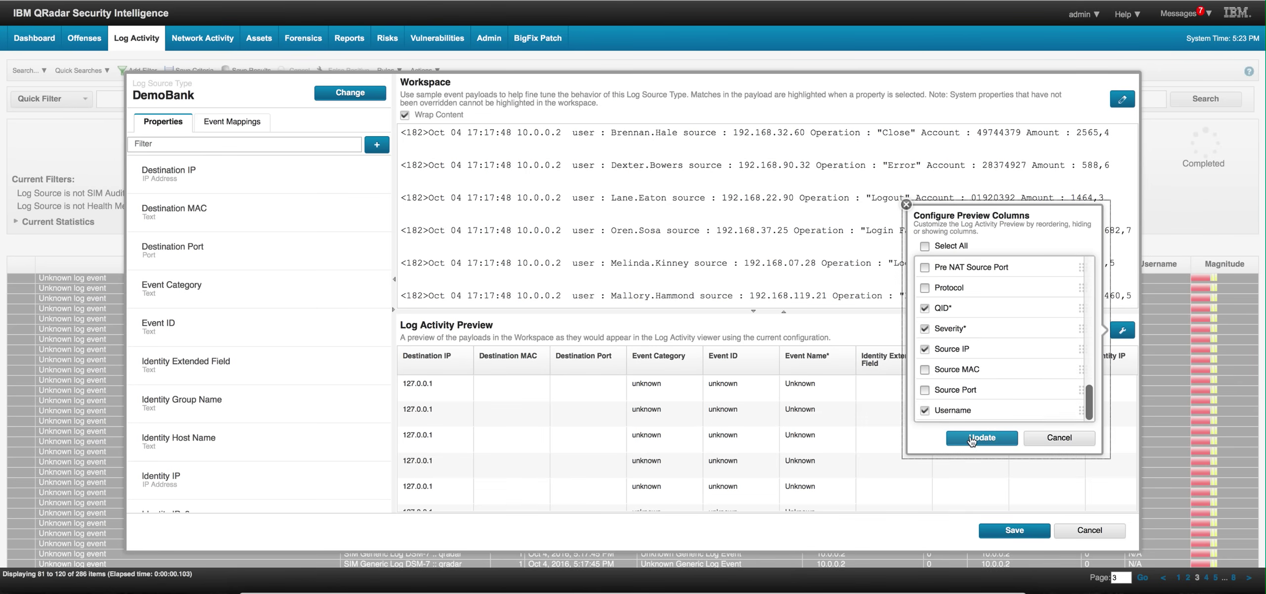
{"action": "left_click", "coordinate": [981, 437]}
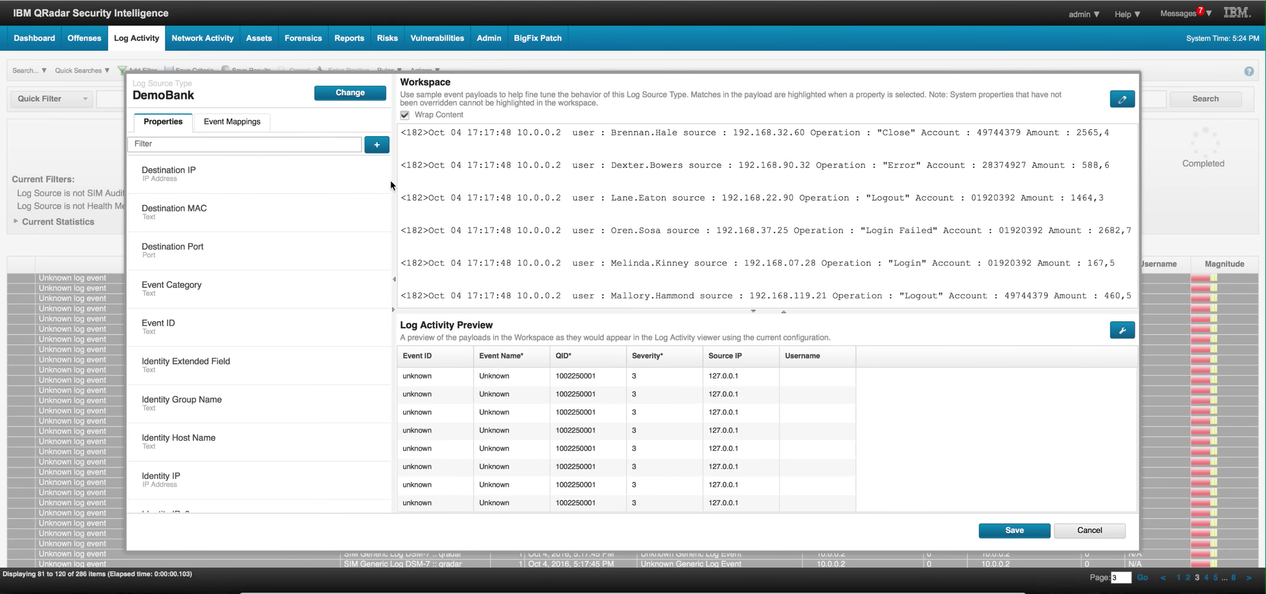
Override the Username property with regex user\s\:\s(\S+) and format string $1
{"action": "left_click", "coordinate": [168, 147]}
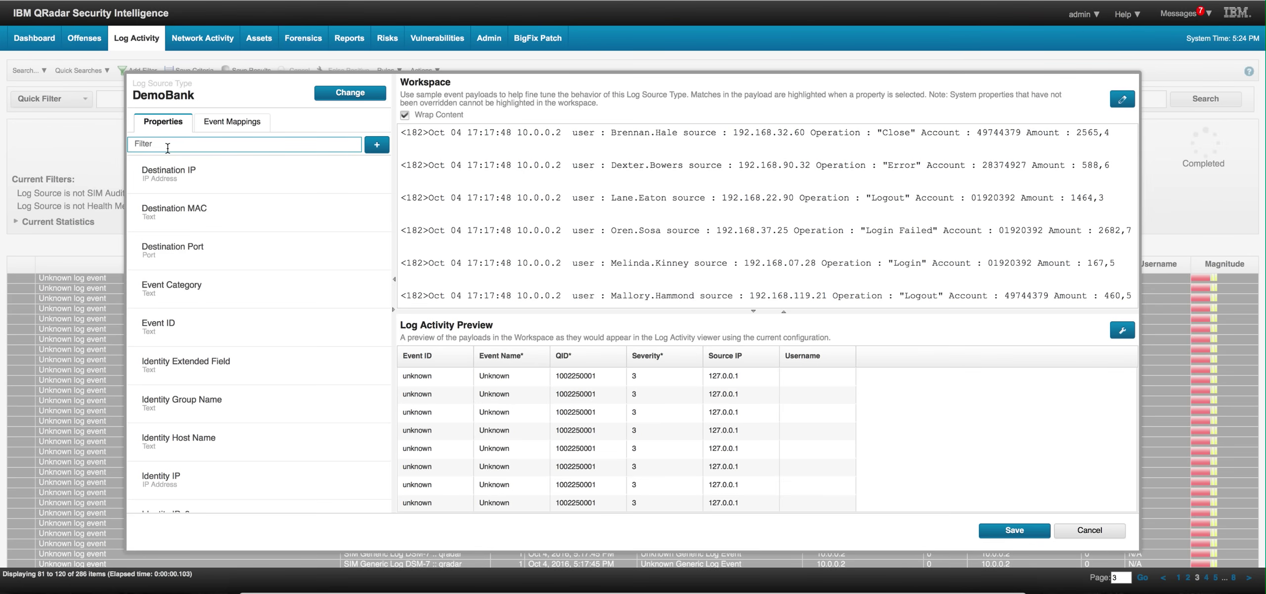
{"action": "type", "text": "user"}
{"action": "left_click", "coordinate": [171, 174]}
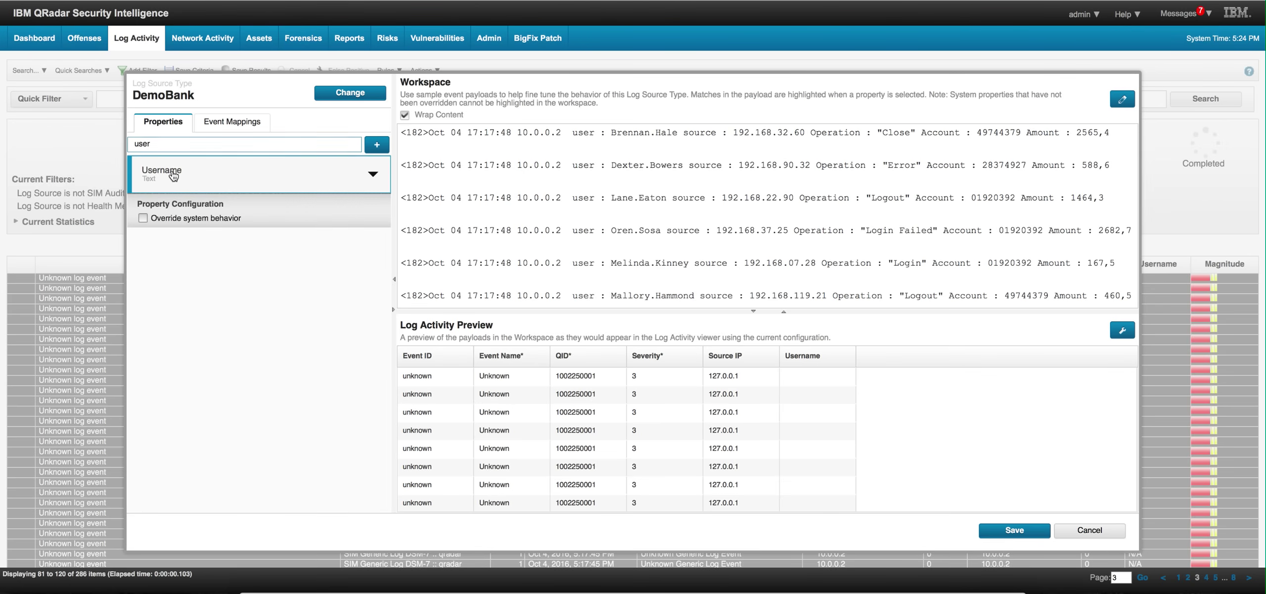
{"action": "left_click", "coordinate": [166, 217]}
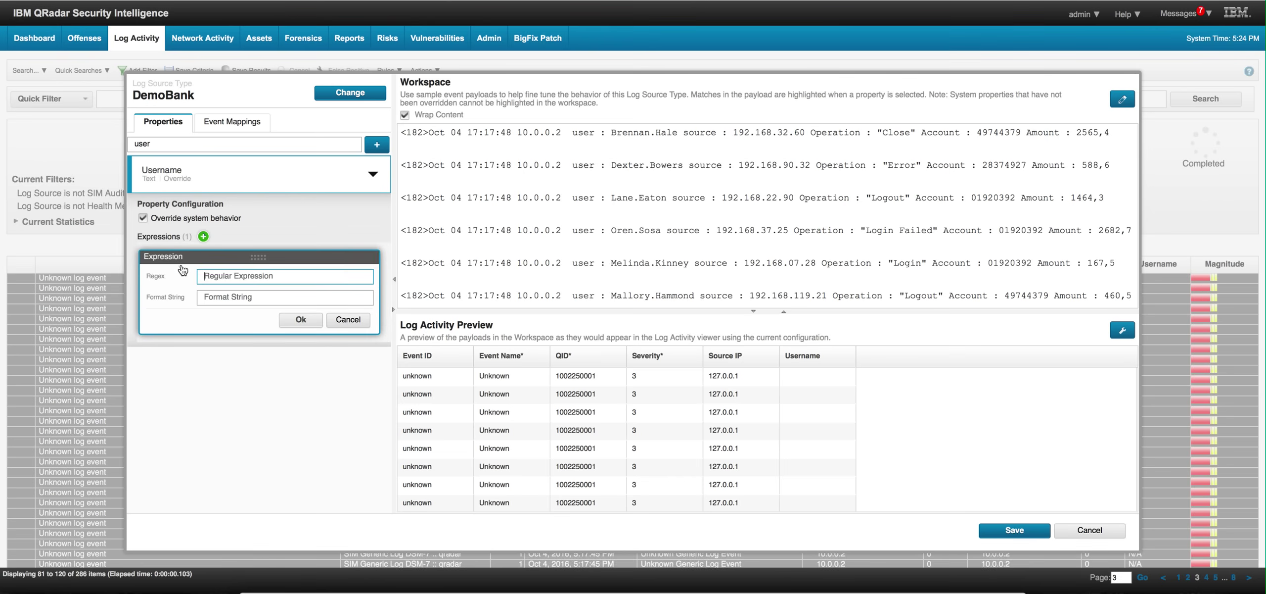
{"action": "left_click", "coordinate": [214, 276]}
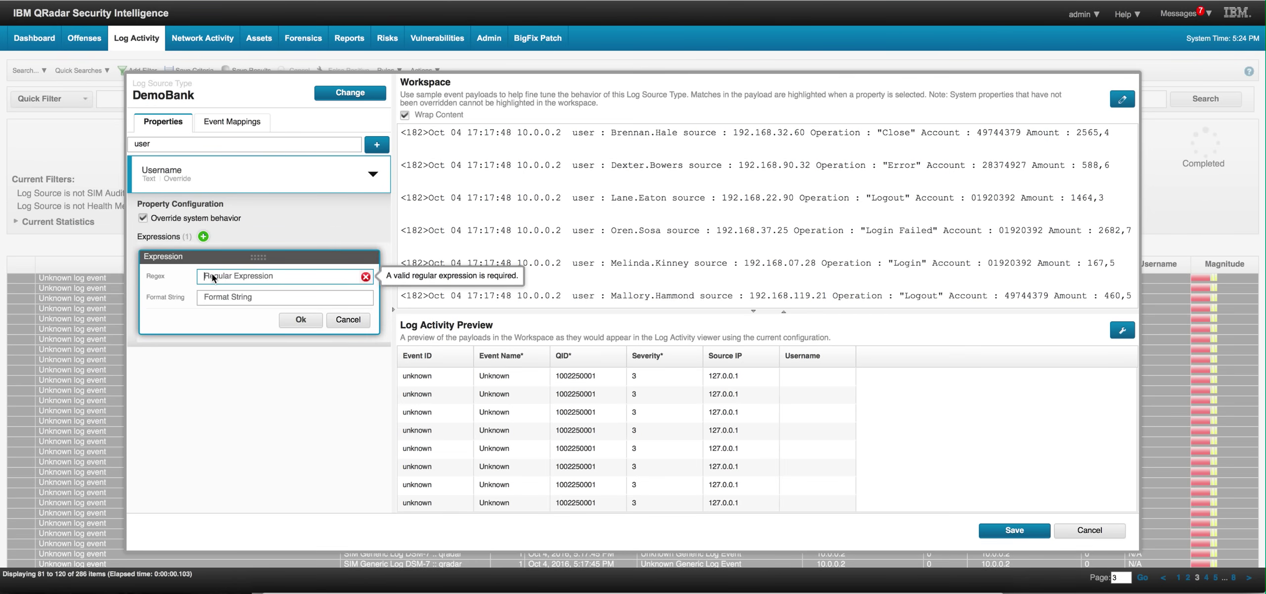
{"action": "type", "text": "user\\s\\:\\s(\\S+)"}
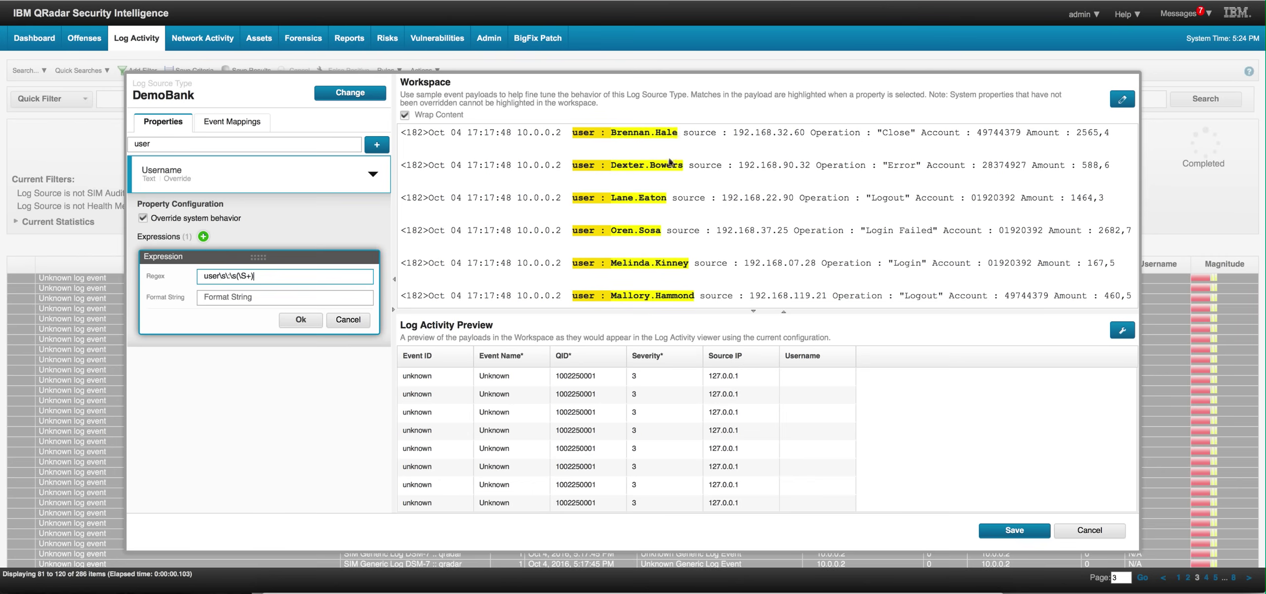
{"action": "left_click", "coordinate": [256, 299]}
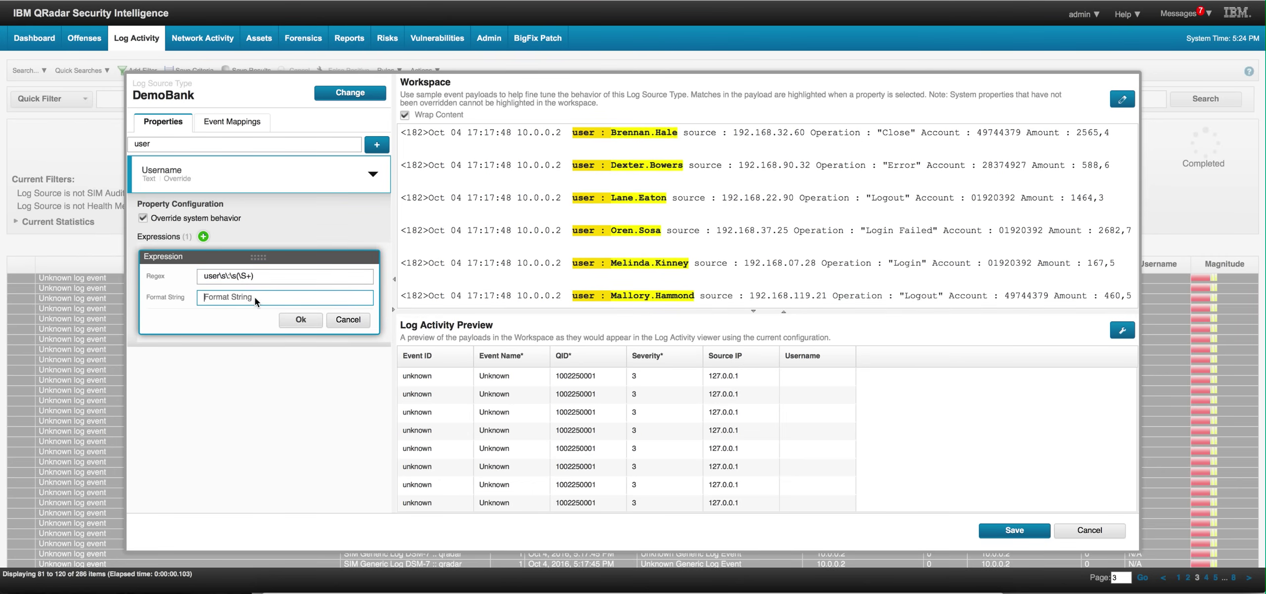
{"action": "type", "text": "$1"}
{"action": "left_click", "coordinate": [300, 321]}
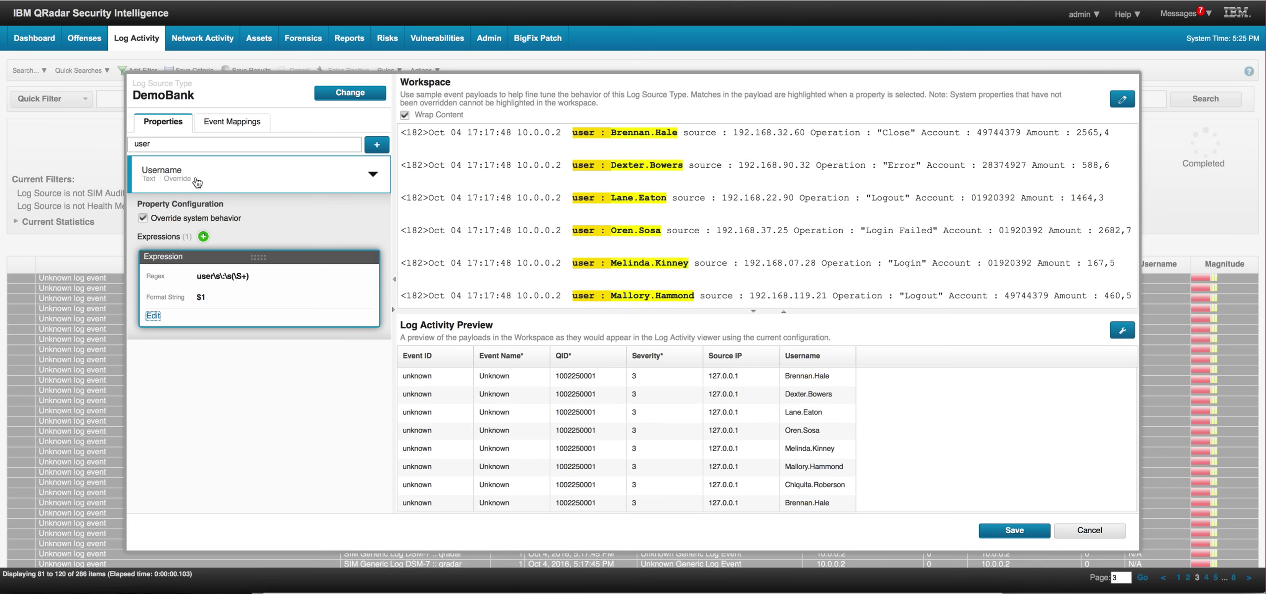
{"action": "left_click", "coordinate": [172, 145]}
Override the Source IP property with regex source\s\:\s(\S+) and format string $1
{"action": "double_click", "coordinate": [132, 144]}
{"action": "type", "text": "sourc"}
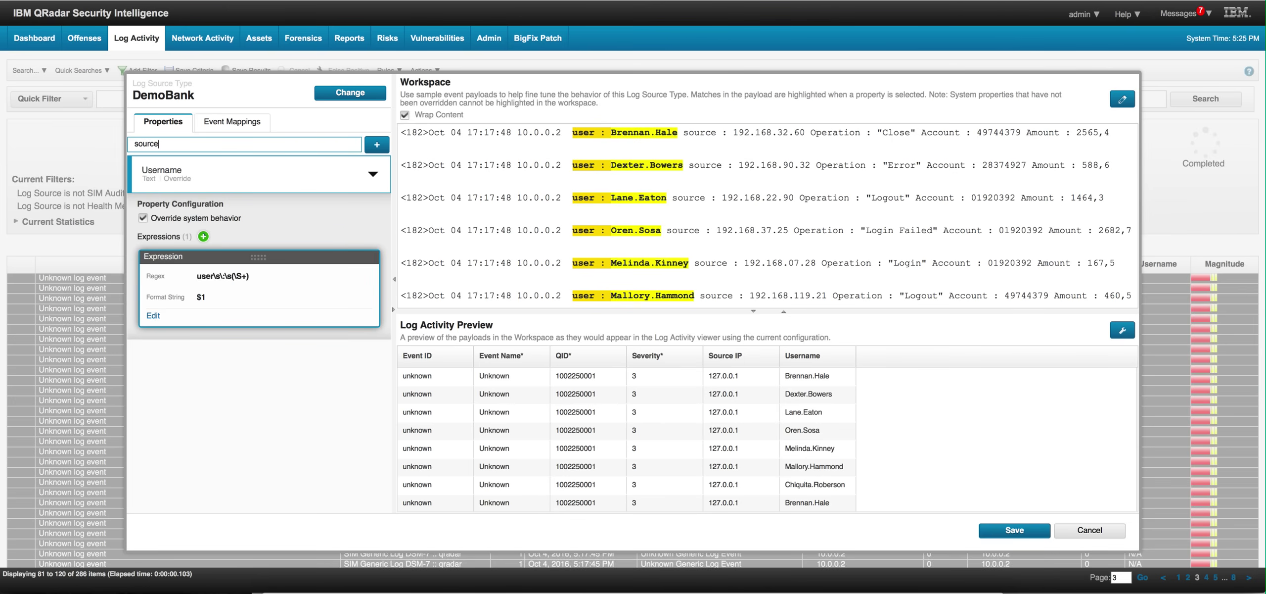
{"action": "type", "text": "i"}
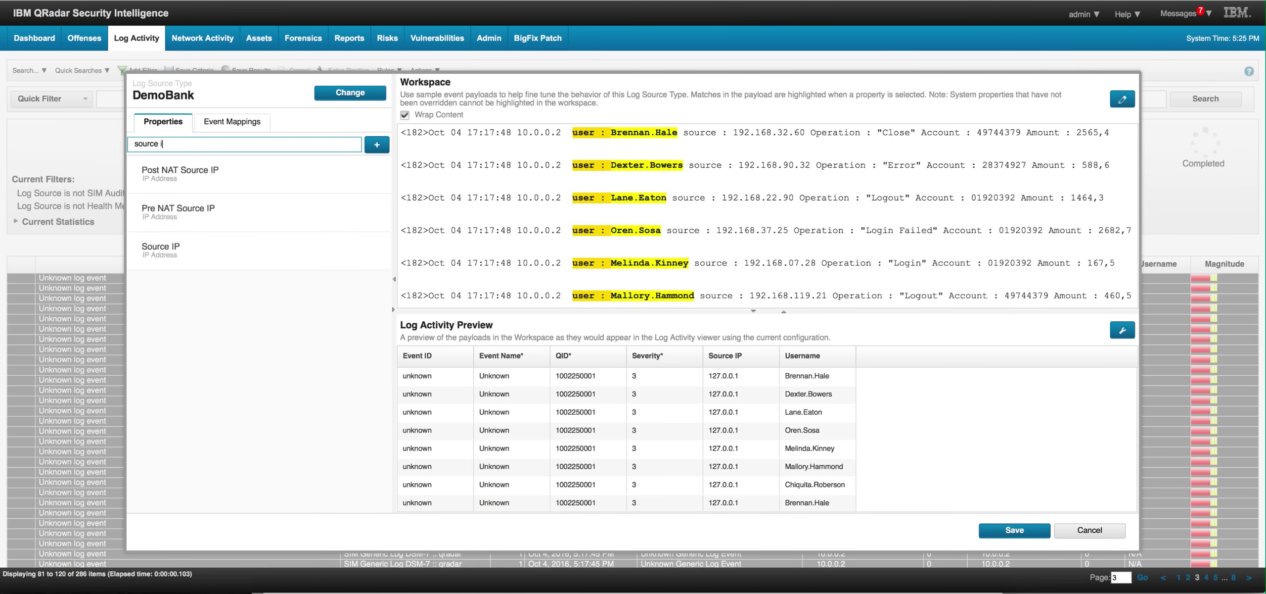
{"action": "left_click", "coordinate": [164, 250]}
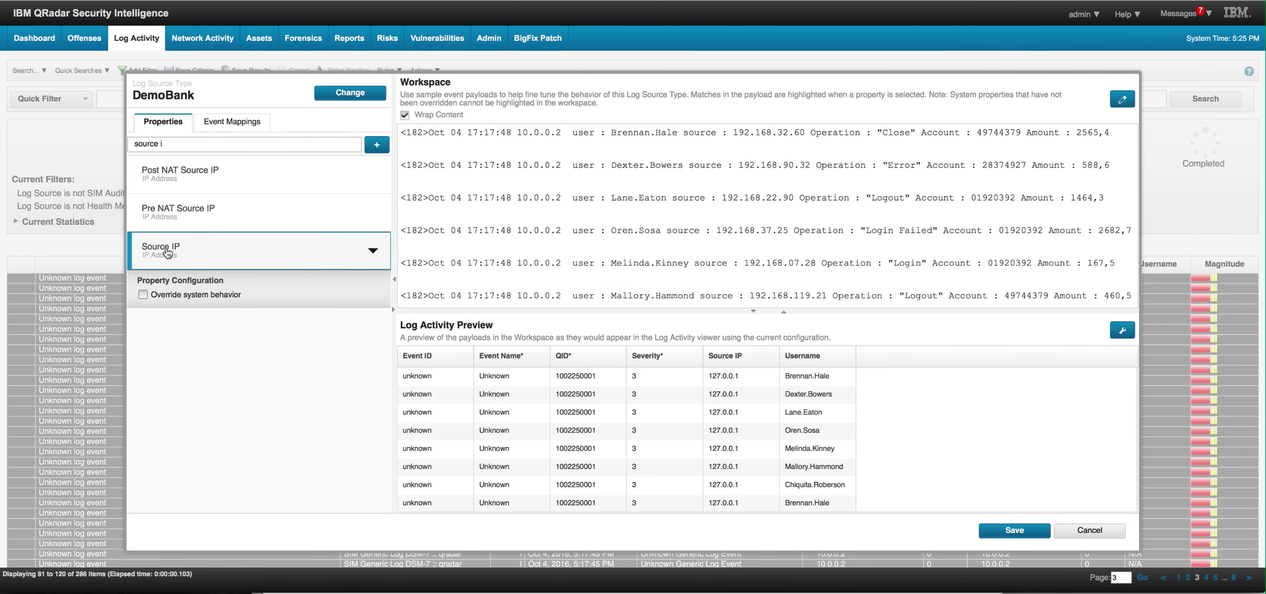
{"action": "left_click", "coordinate": [143, 294]}
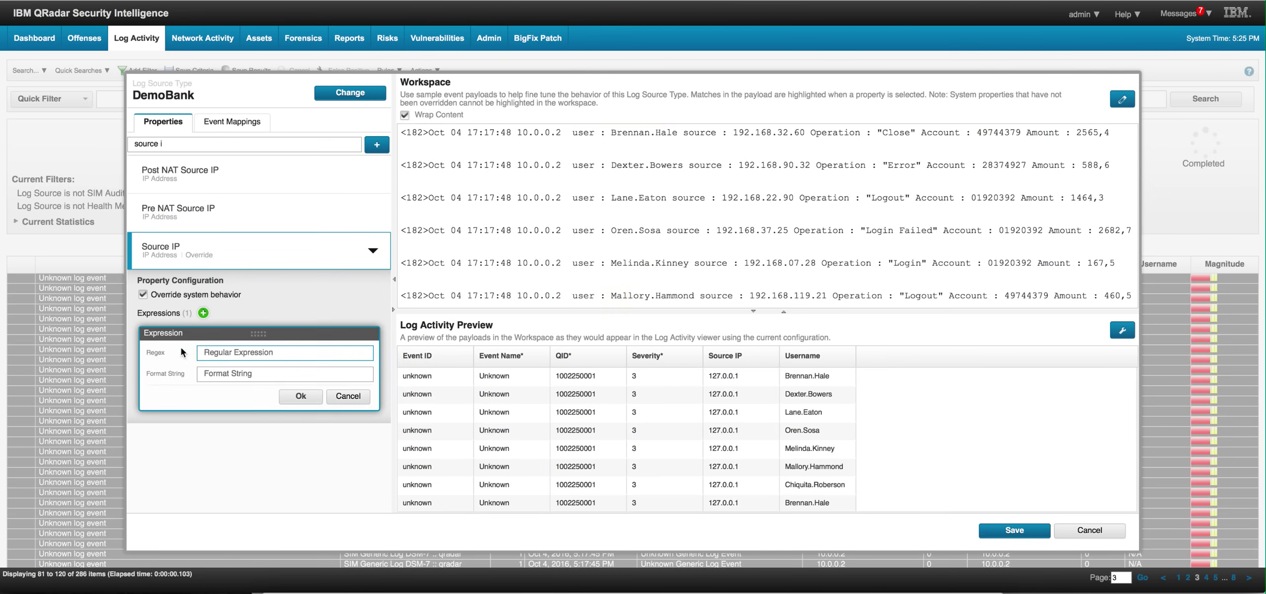
{"action": "type", "text": "source\\s\\:\\s(\\S+)"}
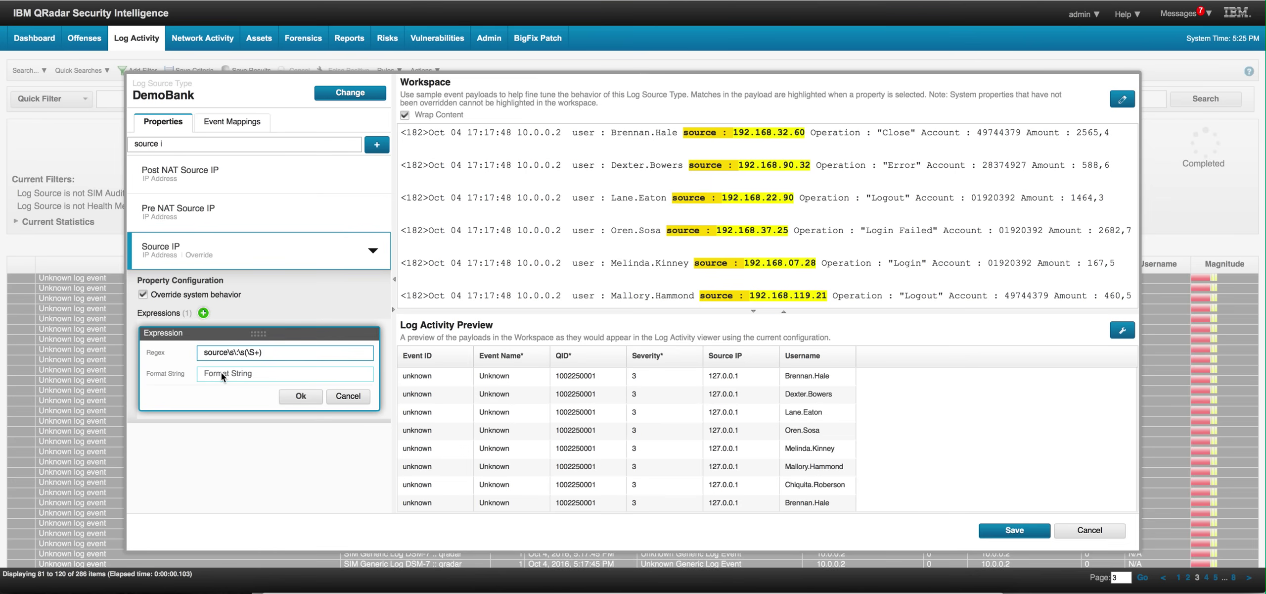
{"action": "left_click", "coordinate": [222, 372]}
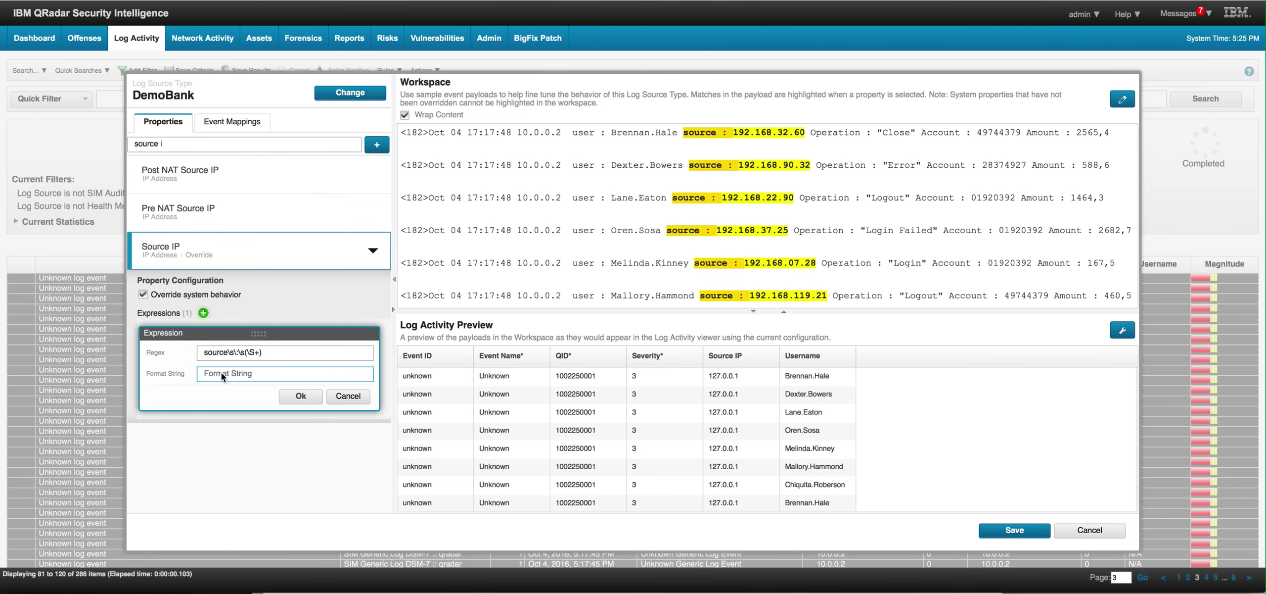
{"action": "type", "text": "$1"}
{"action": "left_click", "coordinate": [301, 397]}
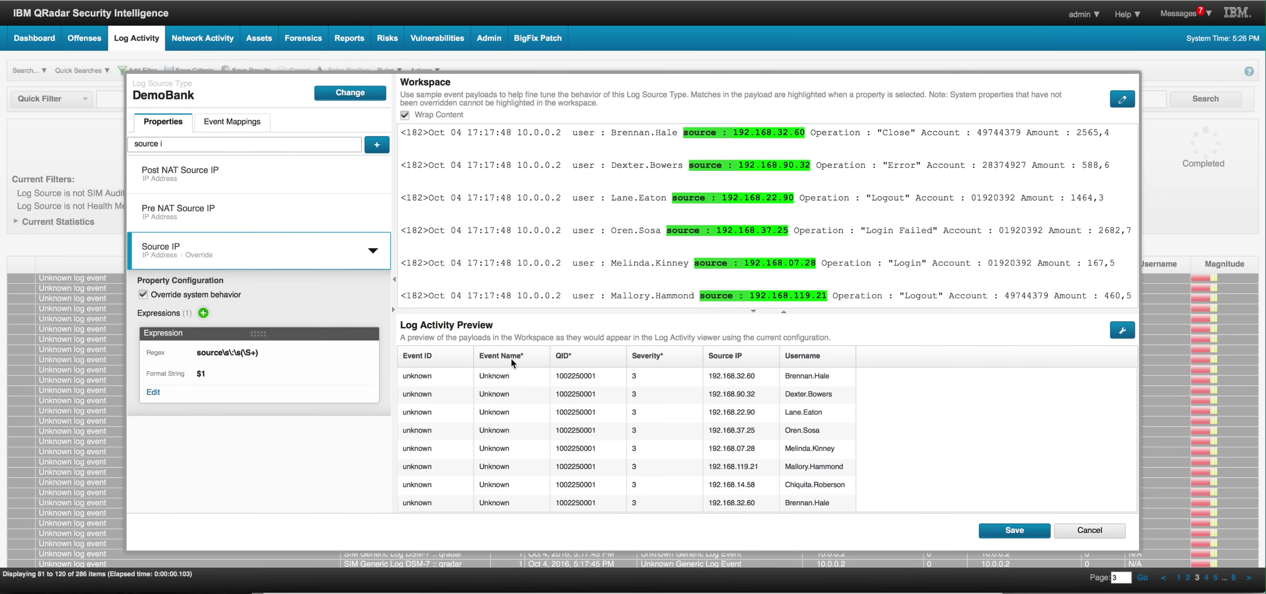
Swap the preview's Event Name column for an Event Category column
{"action": "left_click", "coordinate": [1122, 330]}
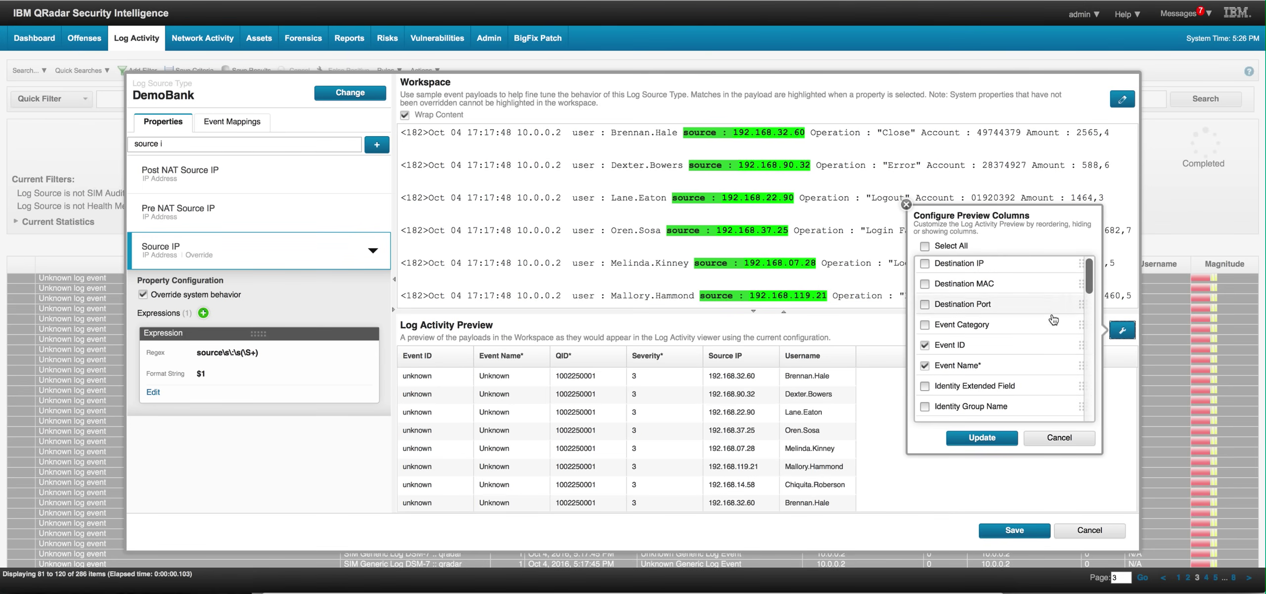
{"action": "left_click", "coordinate": [925, 325]}
{"action": "left_click", "coordinate": [925, 366]}
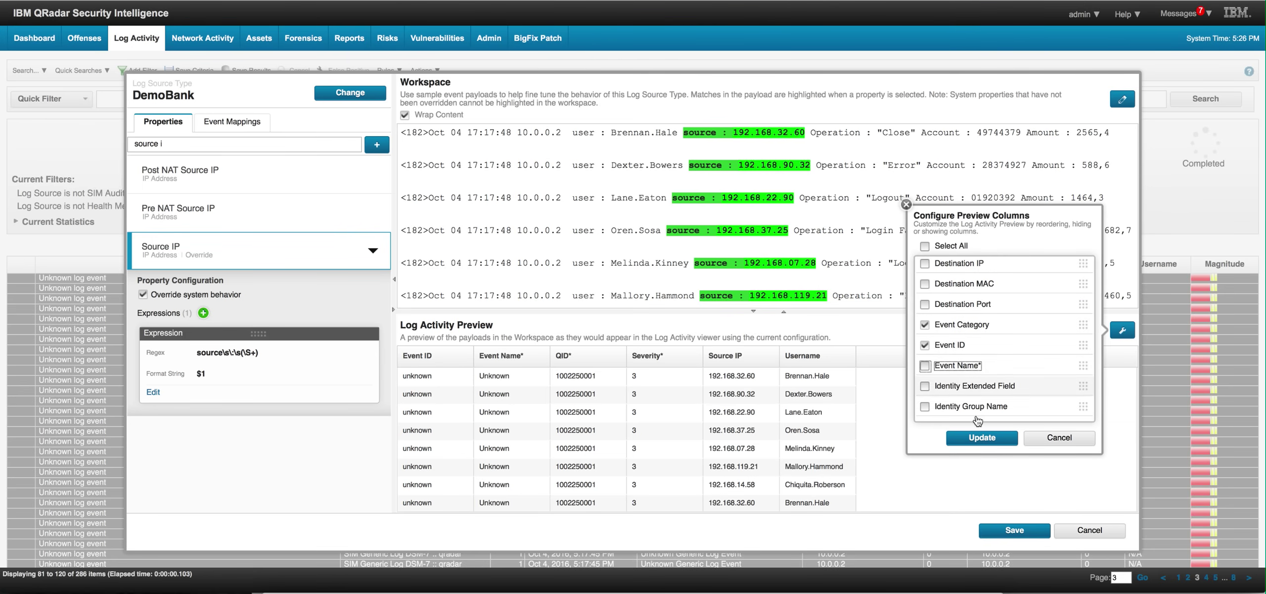
{"action": "left_click", "coordinate": [982, 438]}
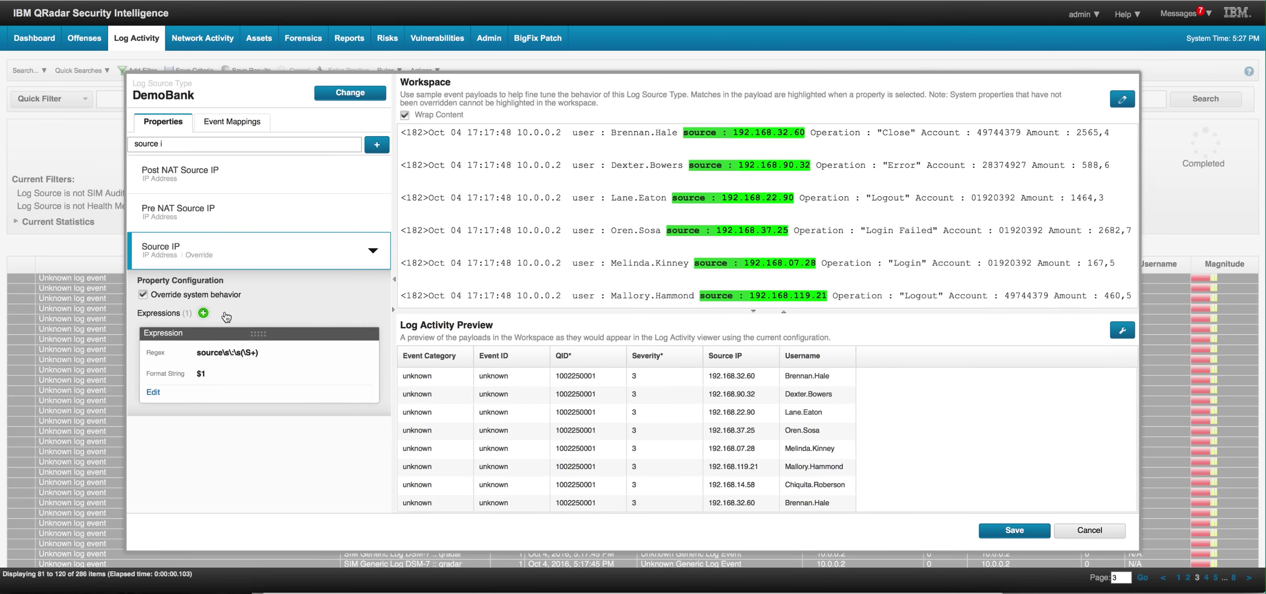
Override Event ID with regex Operation\s\:\s\"([A-Za-z0-9\s]+)\" and format string $1
{"action": "left_click_drag", "start_coordinate": [168, 143], "coordinate": [115, 141]}
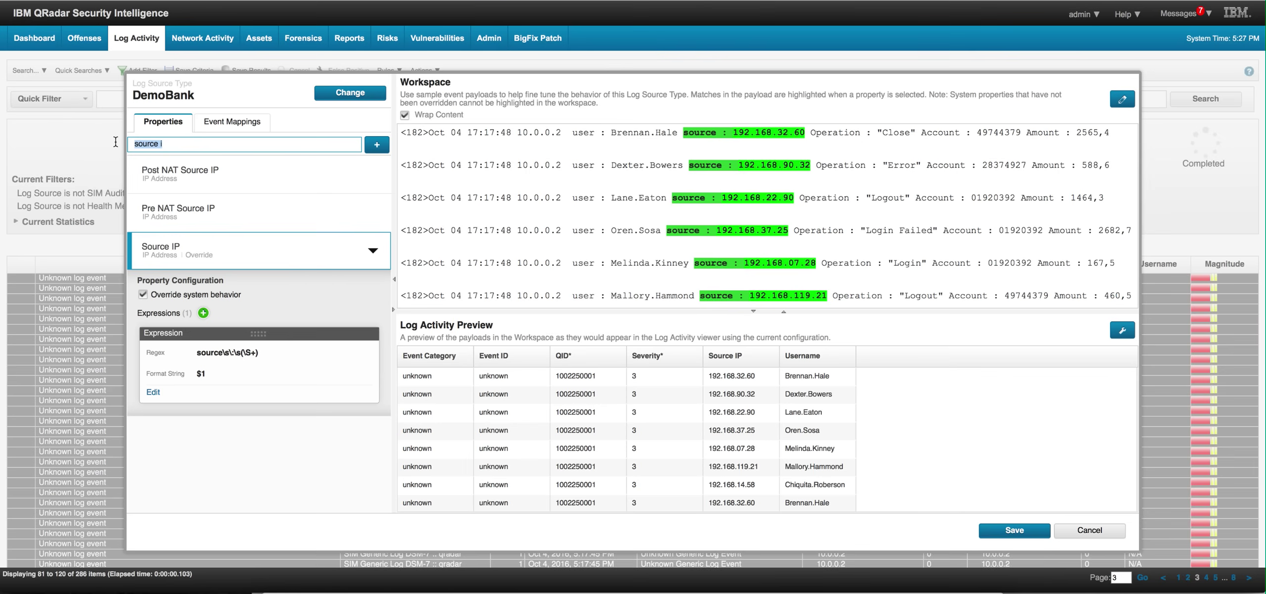
{"action": "type", "text": "event"}
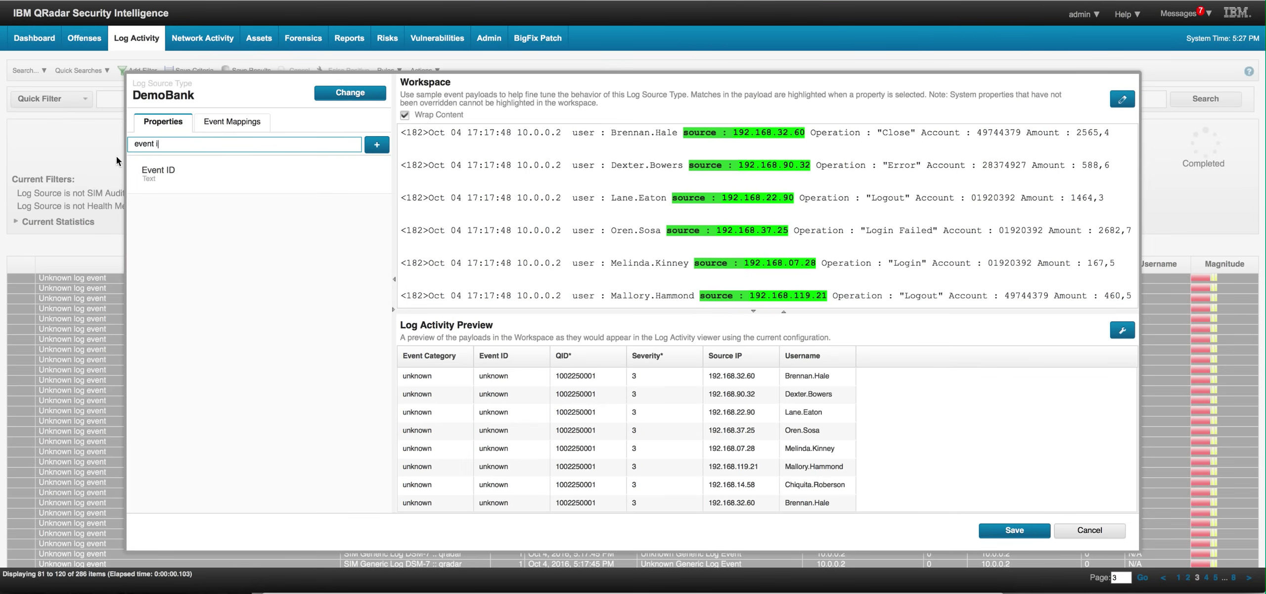
{"action": "left_click", "coordinate": [155, 174]}
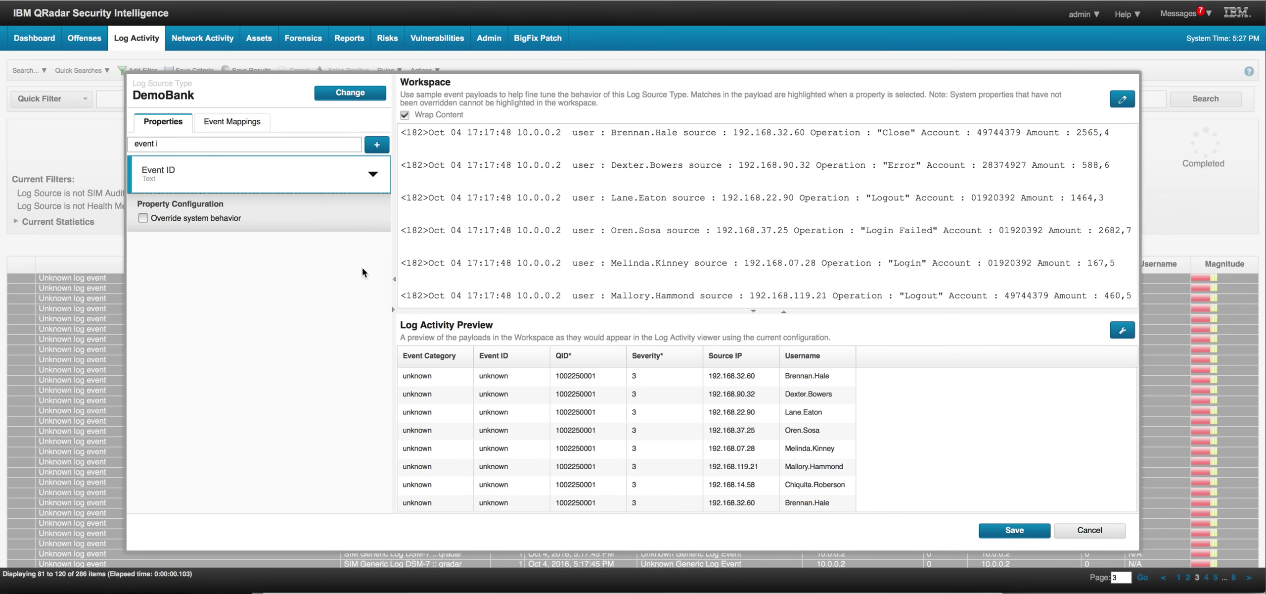
{"action": "left_click", "coordinate": [142, 217]}
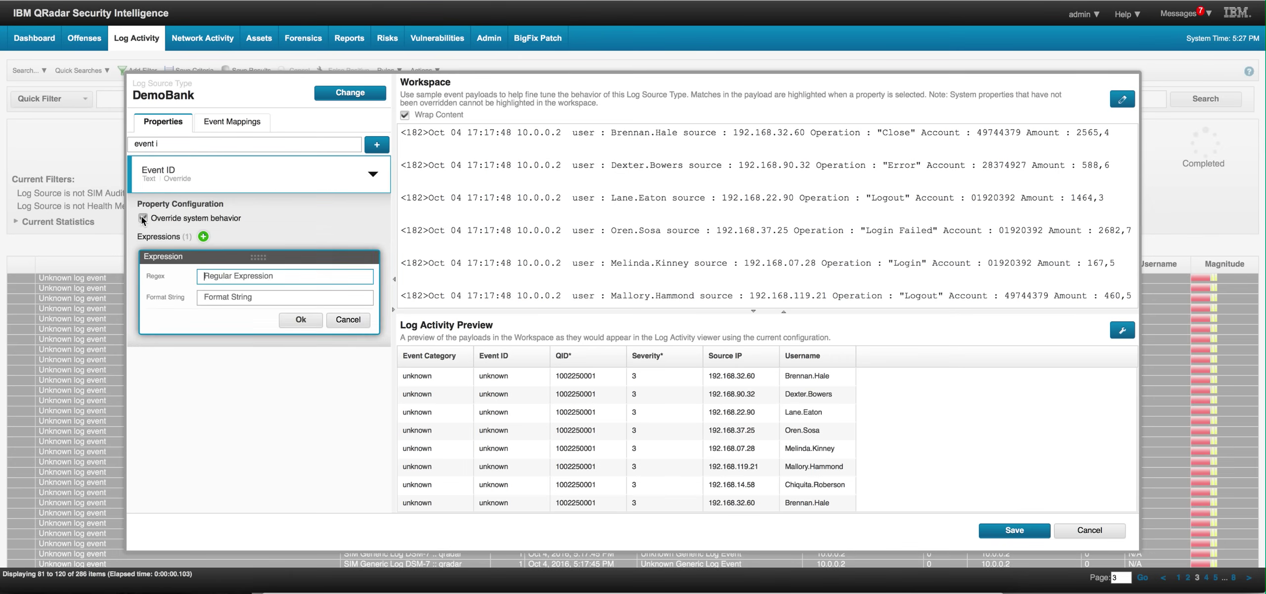
{"action": "left_click", "coordinate": [214, 275]}
{"action": "type", "text": "Operation\\s\\:\\s\\\"([A-Za-z0-9\\s]+)\\\""}
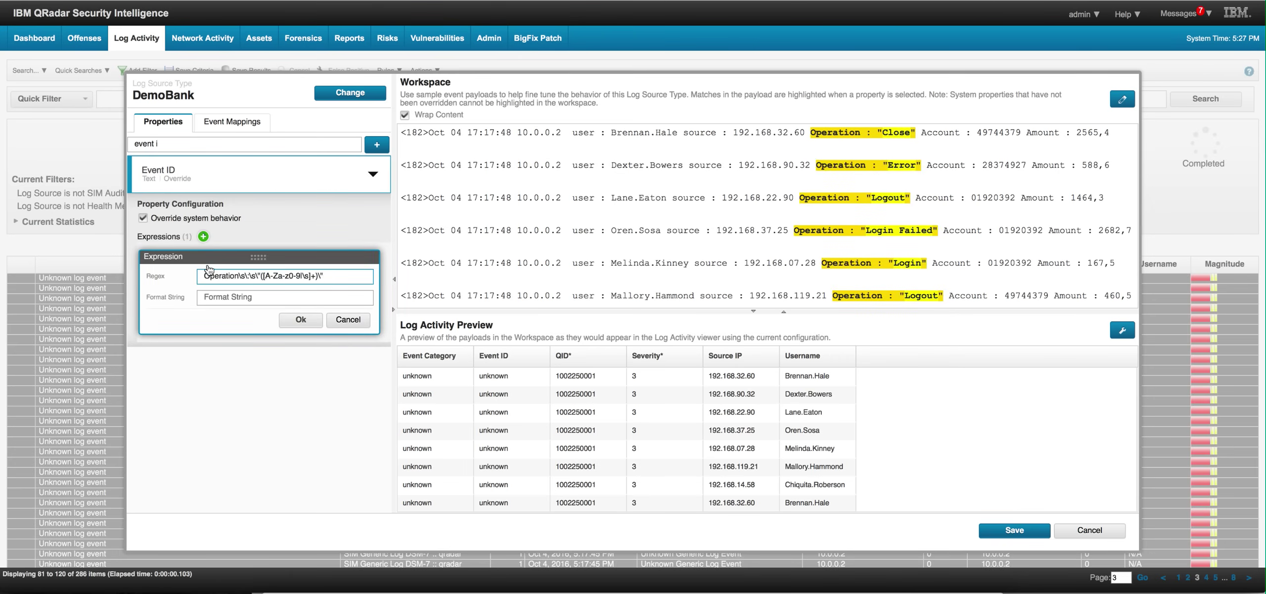
{"action": "left_click", "coordinate": [216, 298]}
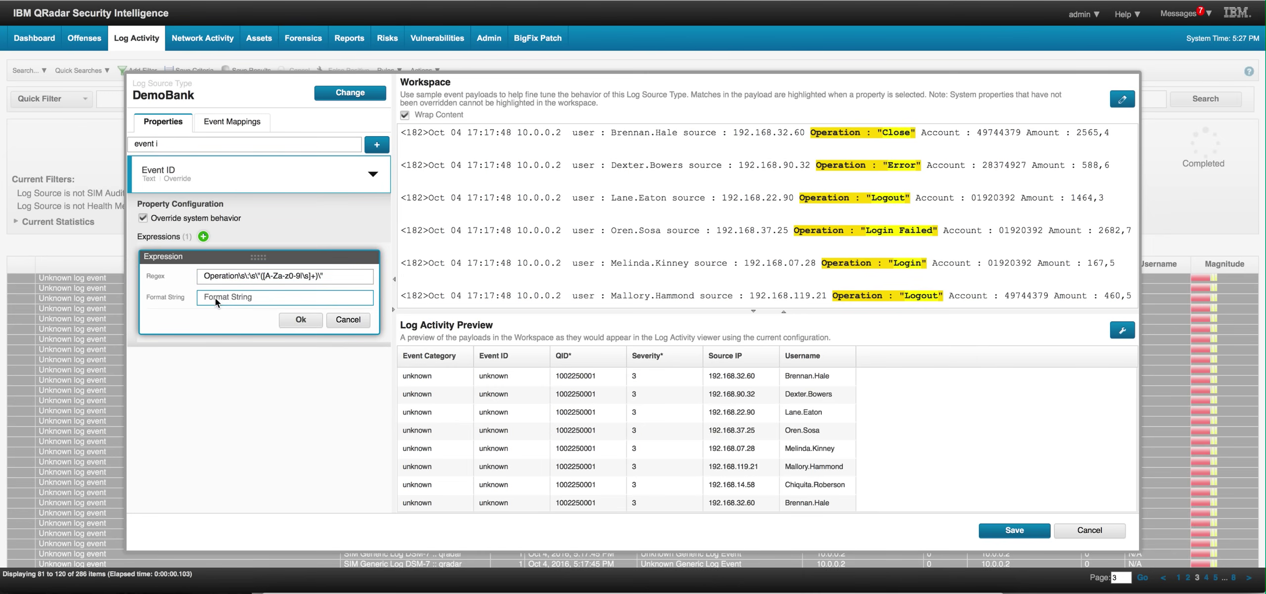
{"action": "type", "text": "$1"}
{"action": "left_click", "coordinate": [297, 320]}
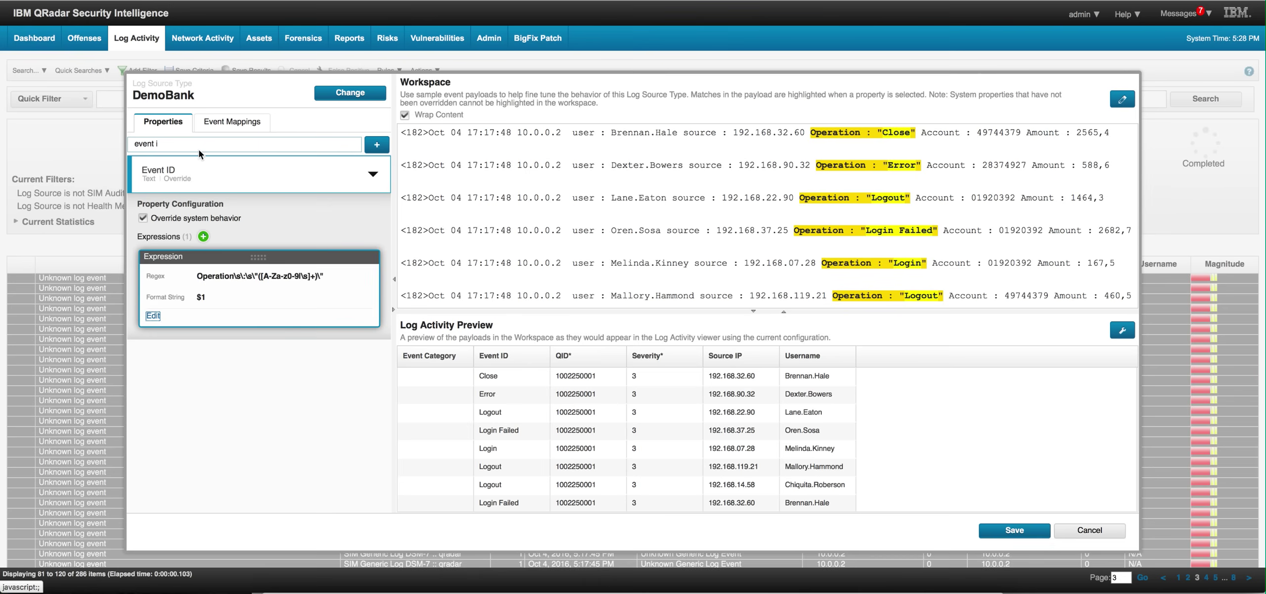
{"action": "left_click", "coordinate": [169, 145]}
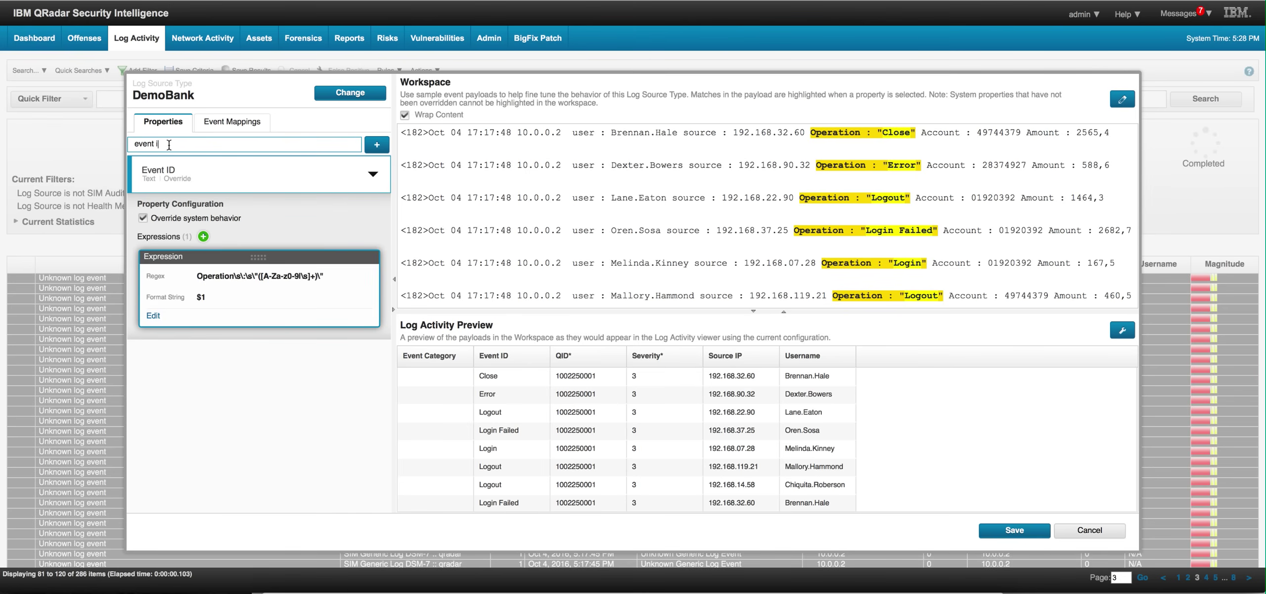
Override Event Category with regex 'user' and format string 'ACategory'
{"action": "type", "text": "c"}
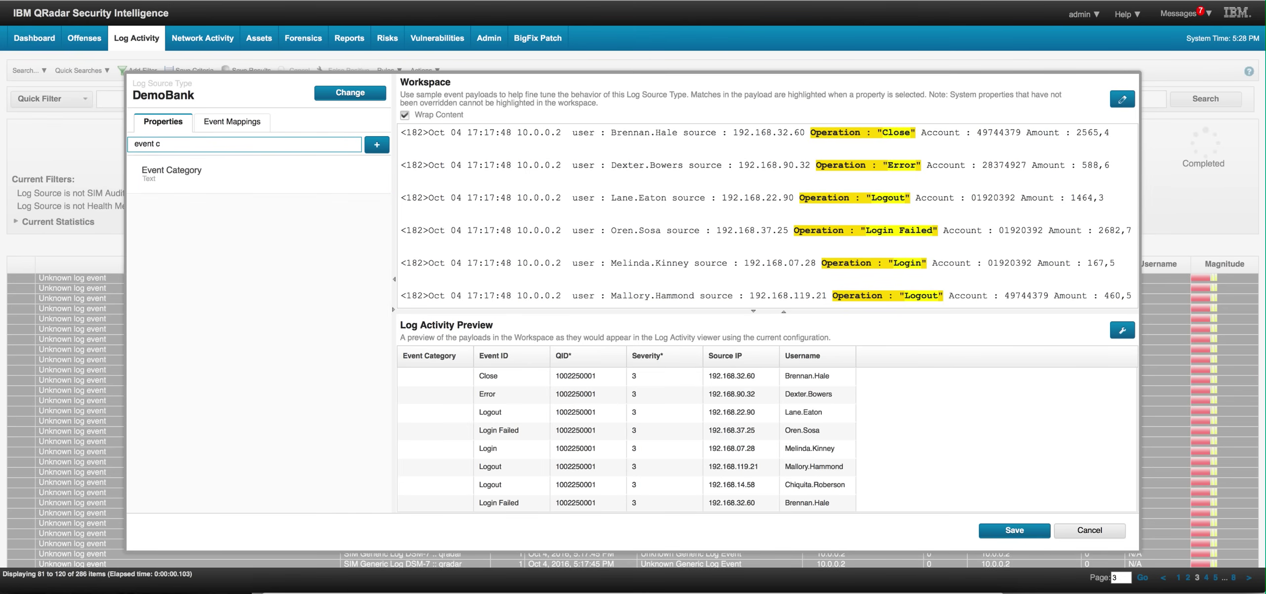
{"action": "left_click", "coordinate": [177, 171]}
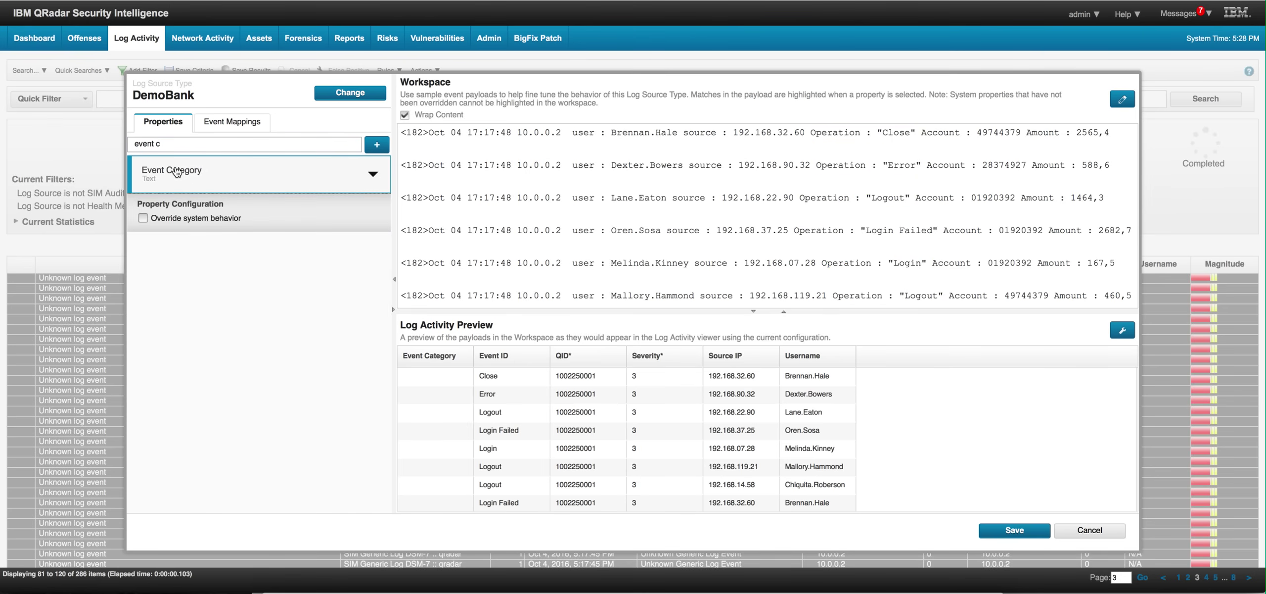
{"action": "left_click", "coordinate": [143, 217]}
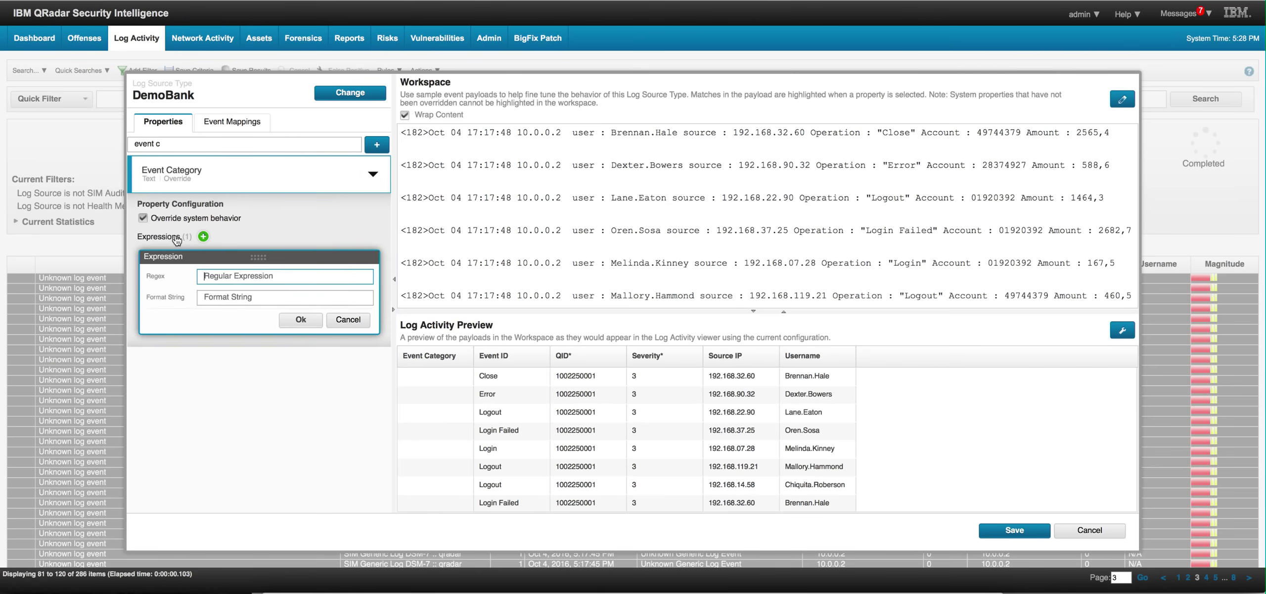
{"action": "left_click", "coordinate": [231, 274]}
{"action": "type", "text": "user"}
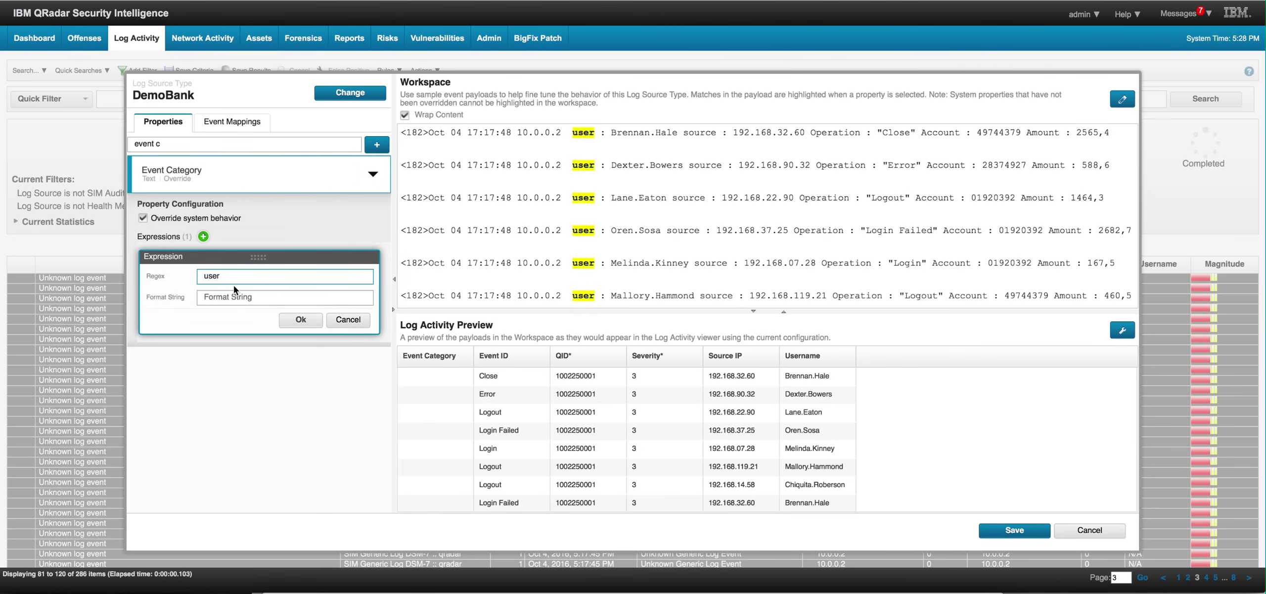
{"action": "left_click", "coordinate": [227, 294]}
{"action": "type", "text": "A"}
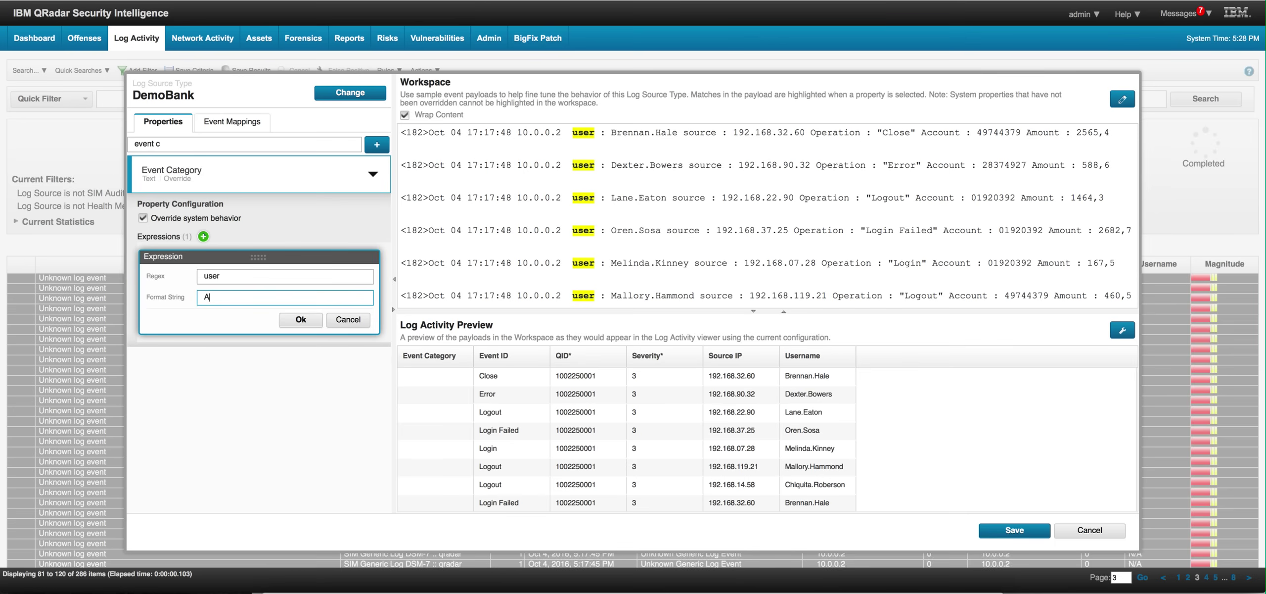
{"action": "type", "text": "Category"}
{"action": "left_click", "coordinate": [296, 319]}
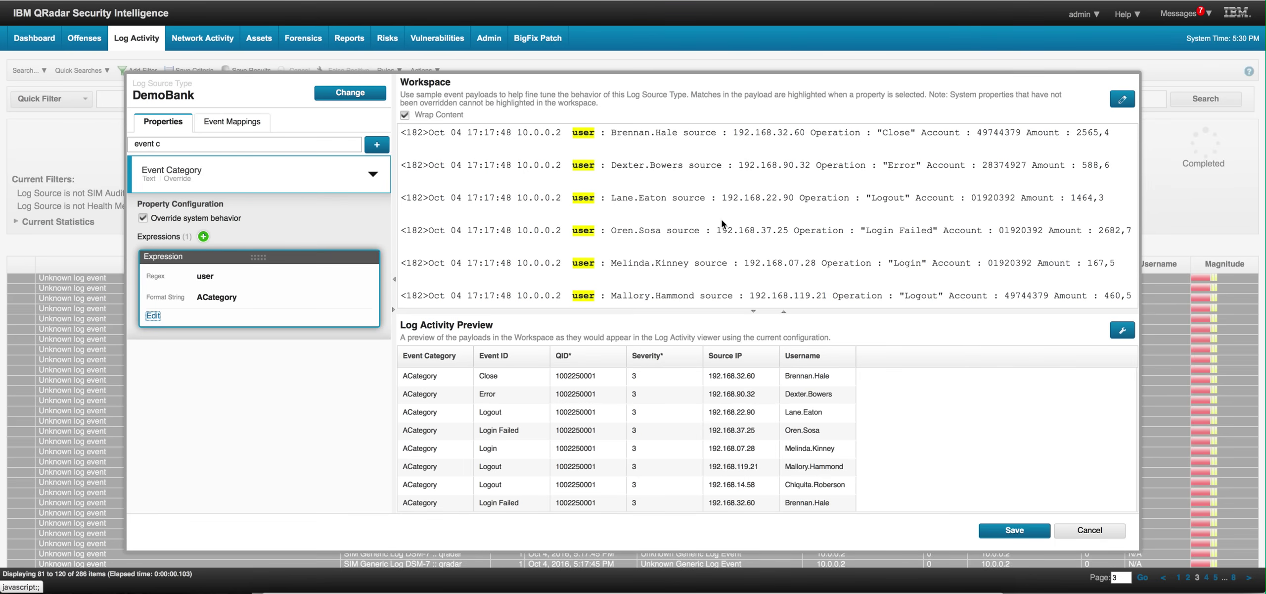
Create custom property BankAccountNumb, enabled for rules and search indexing, and add it to DemoBank
{"action": "left_click", "coordinate": [376, 145]}
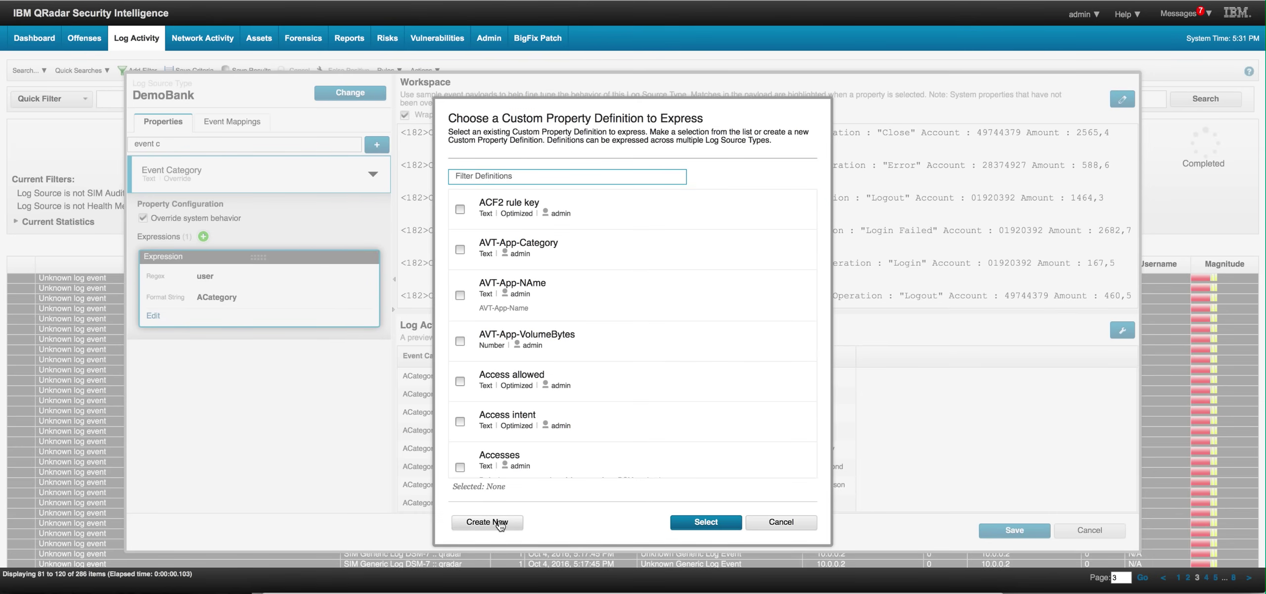
{"action": "left_click", "coordinate": [499, 523]}
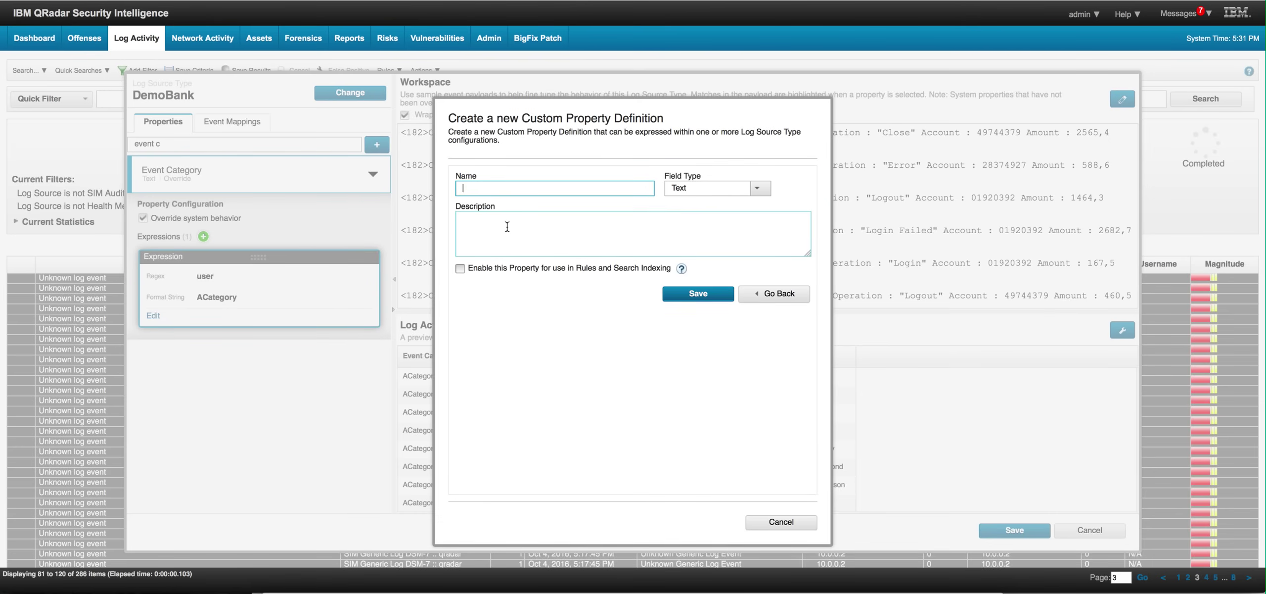
{"action": "type", "text": "BankAccountNumb"}
{"action": "left_click", "coordinate": [461, 268]}
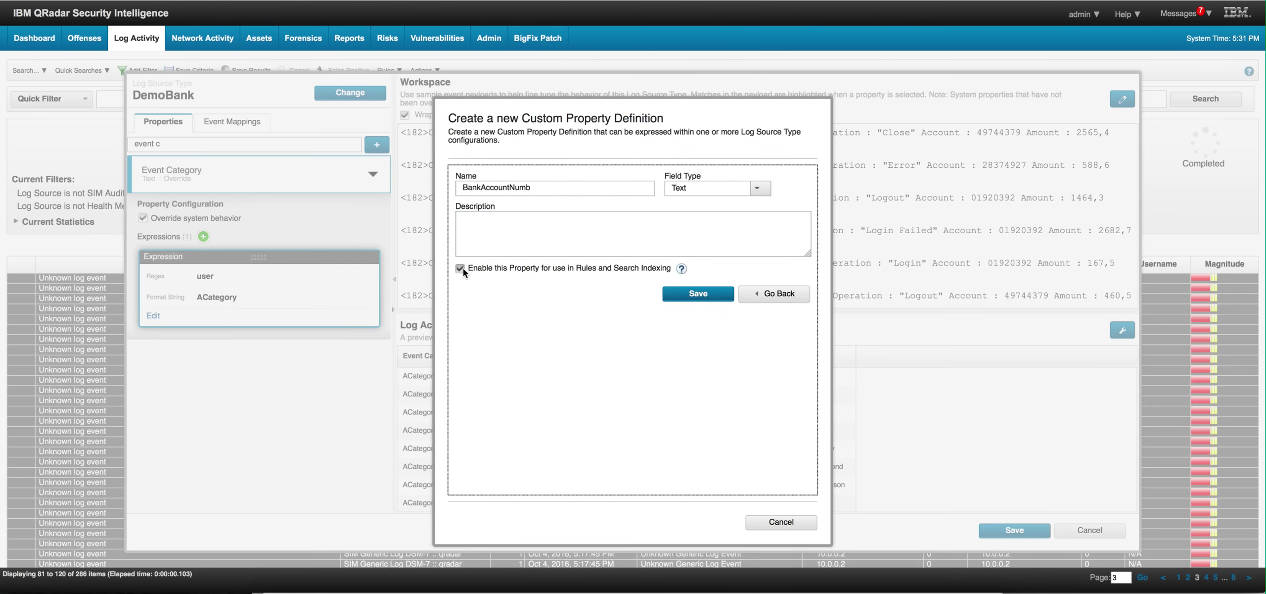
{"action": "left_click", "coordinate": [682, 268]}
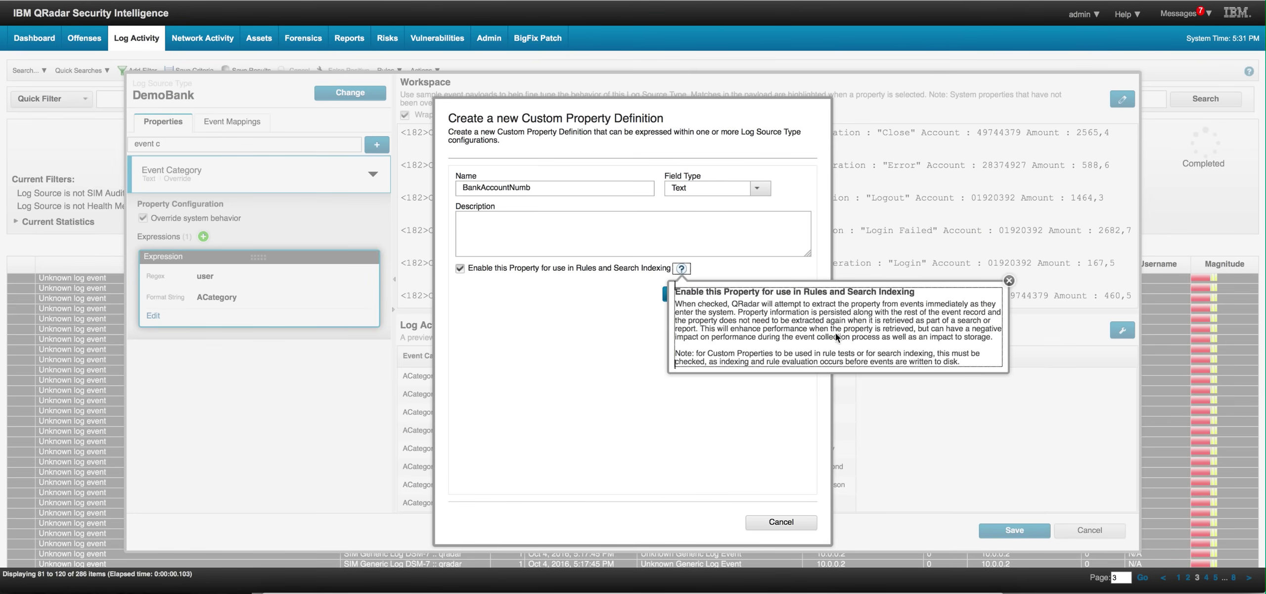
{"action": "left_click", "coordinate": [596, 360]}
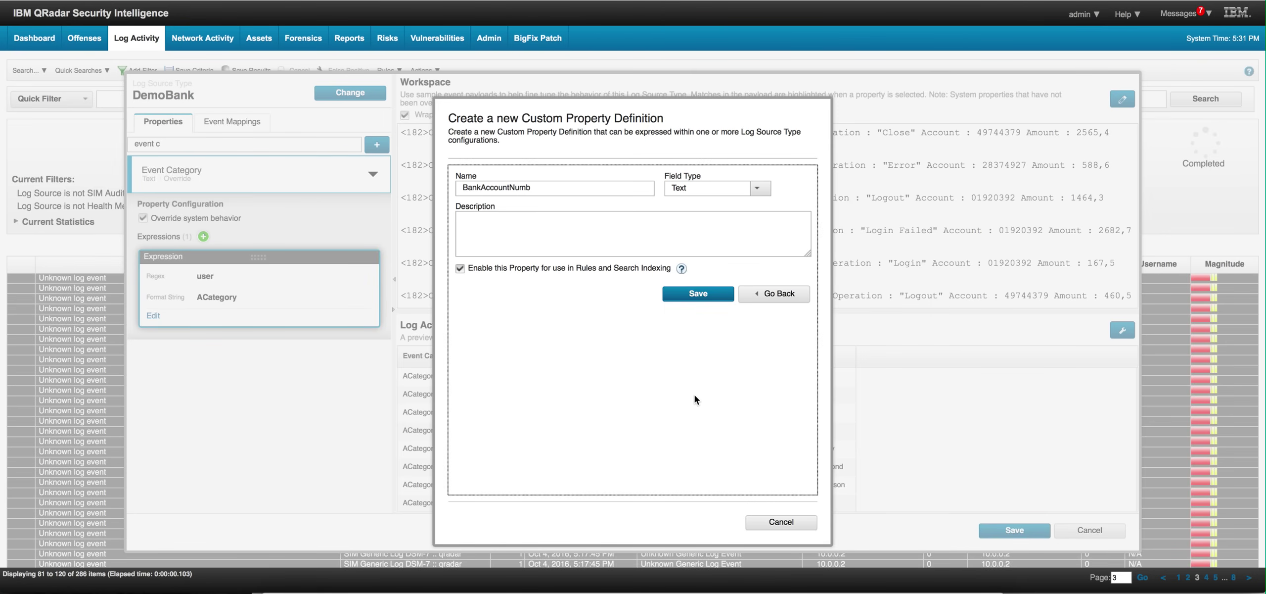
{"action": "left_click", "coordinate": [698, 294]}
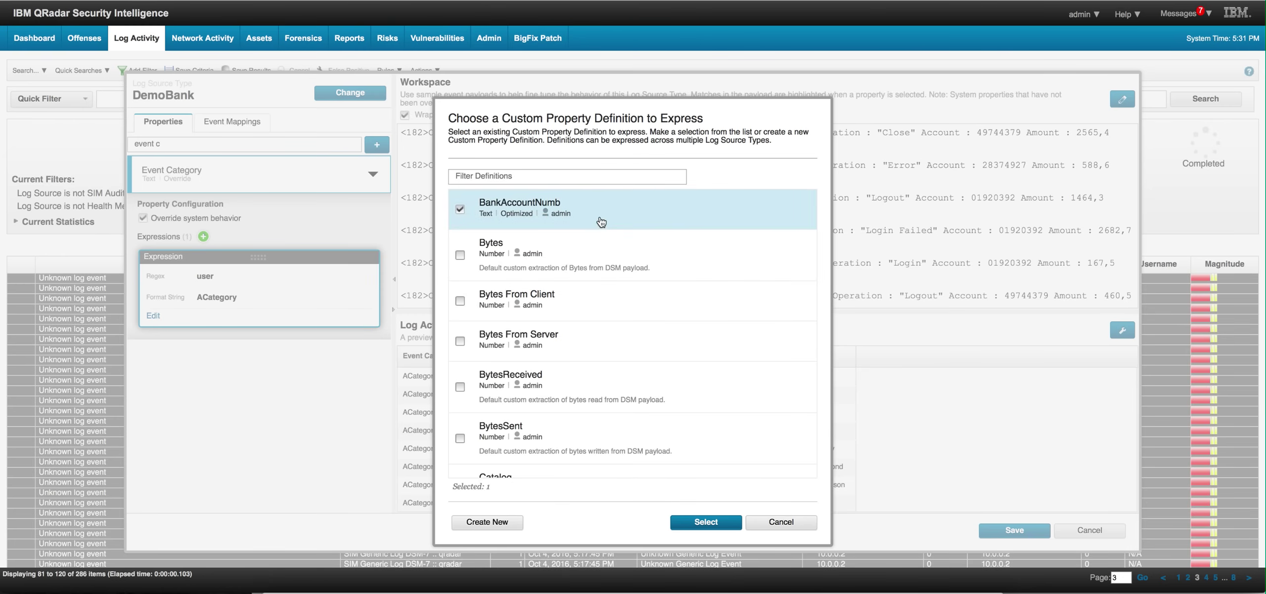
{"action": "left_click", "coordinate": [710, 523]}
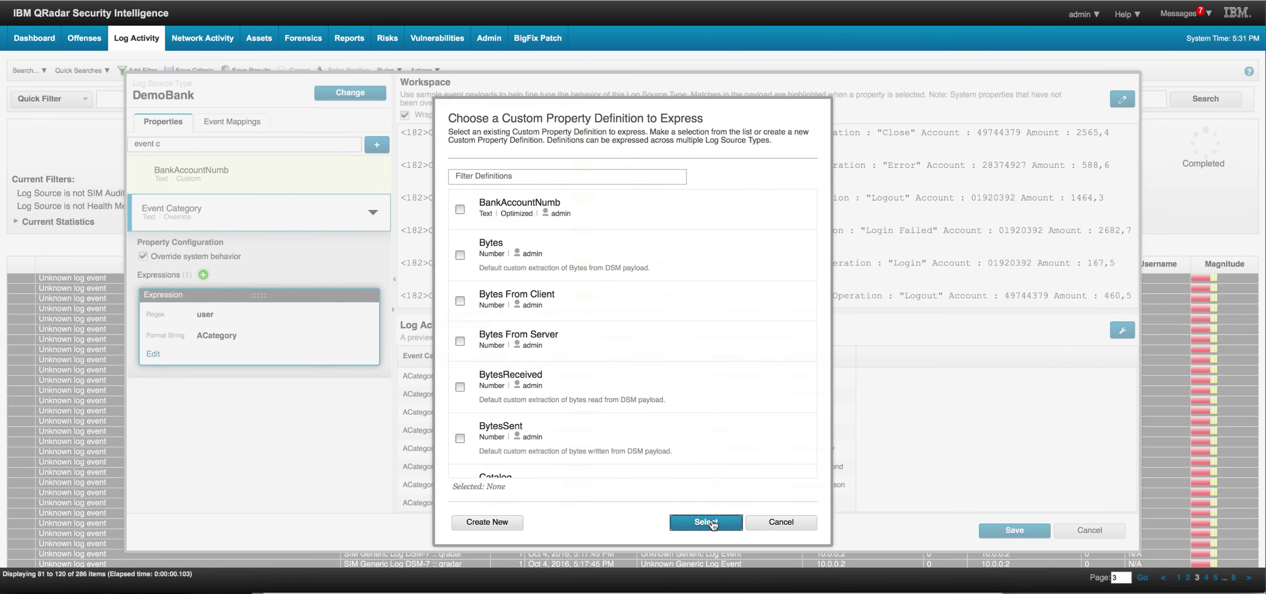
Give BankAccountNumb the regex Account\s\:\s(\S+) with capture group 1
{"action": "left_click", "coordinate": [216, 170]}
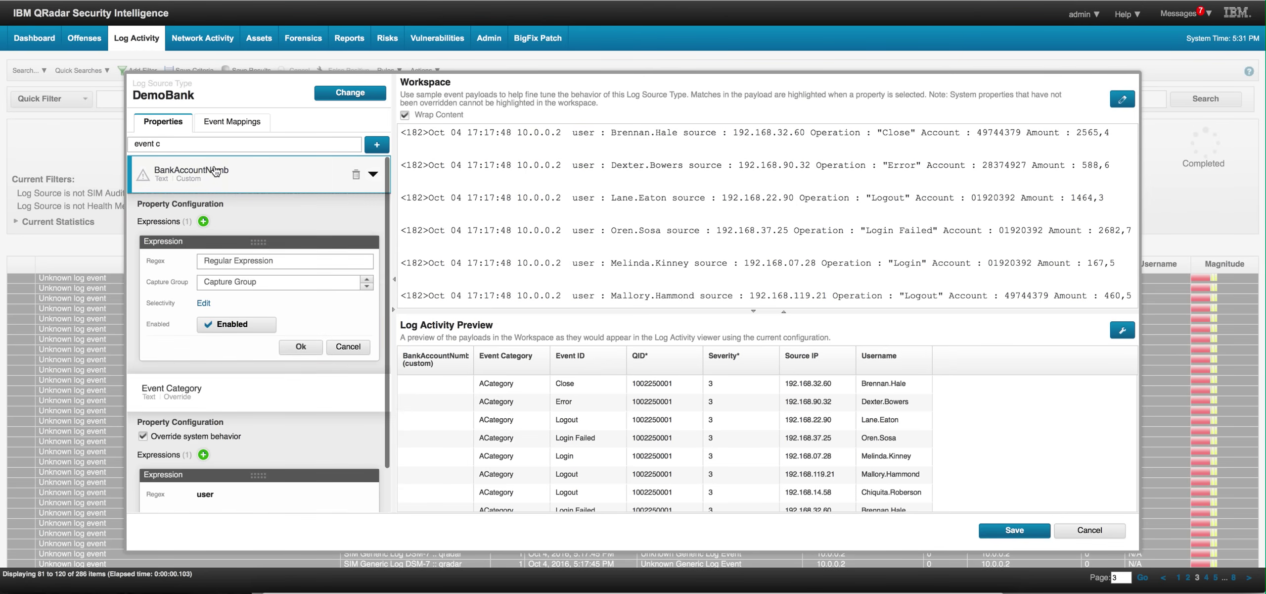
{"action": "left_click", "coordinate": [219, 261]}
{"action": "type", "text": "Account\\s\\:\\s(\\S+)"}
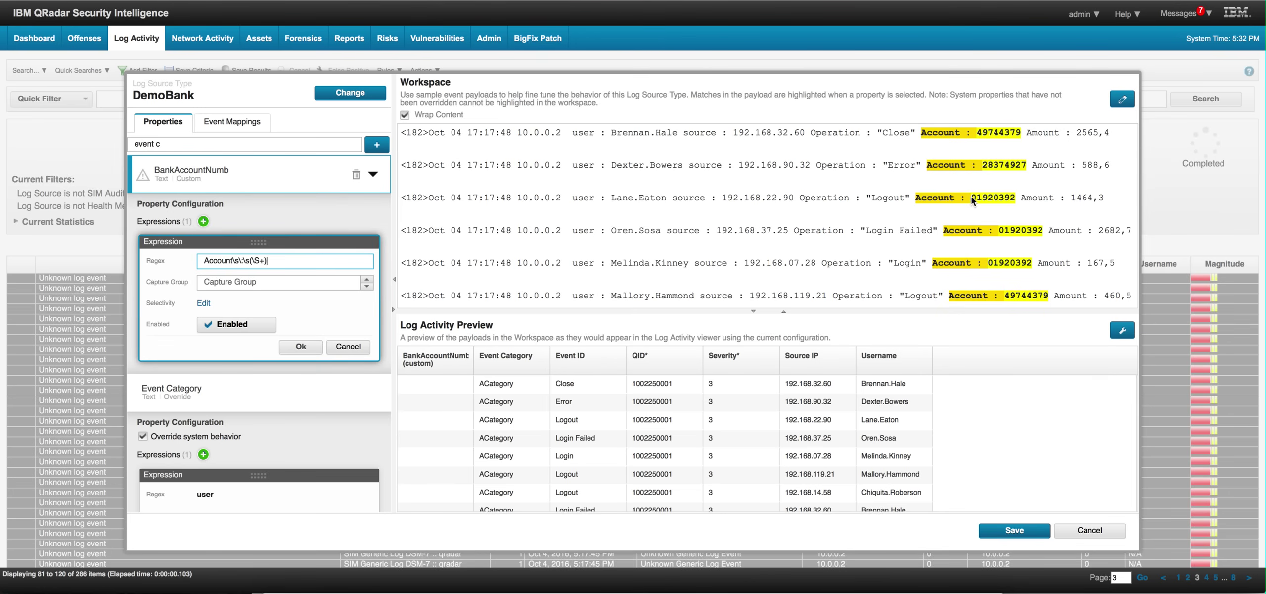
{"action": "left_click", "coordinate": [226, 282]}
{"action": "type", "text": "1"}
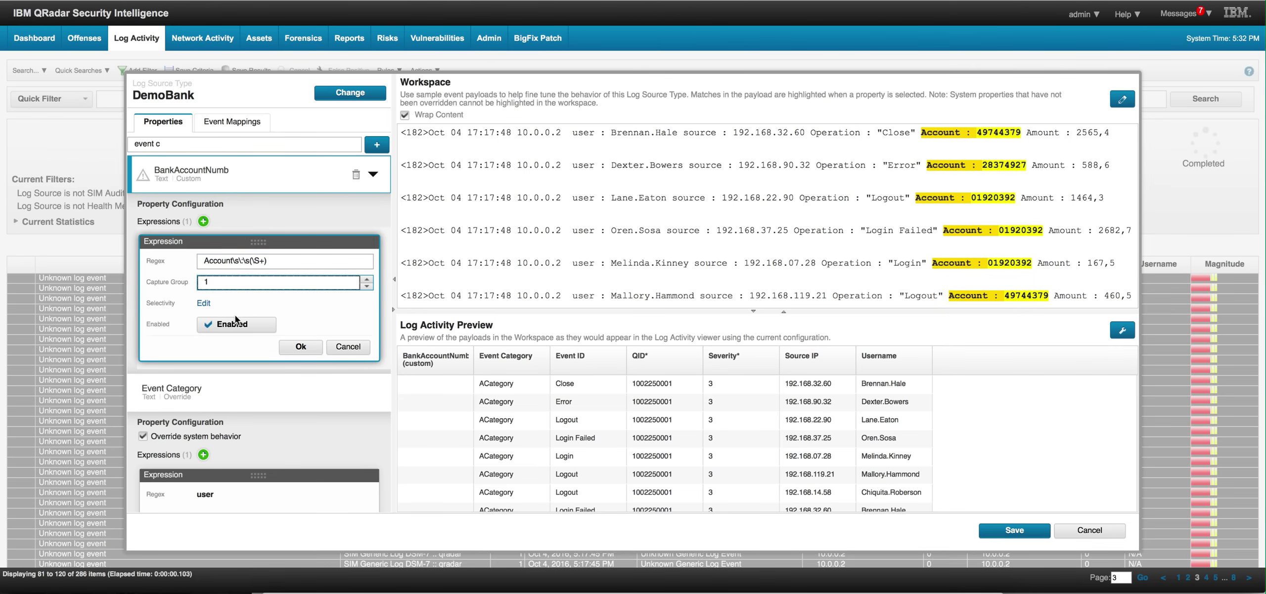
{"action": "left_click", "coordinate": [300, 347]}
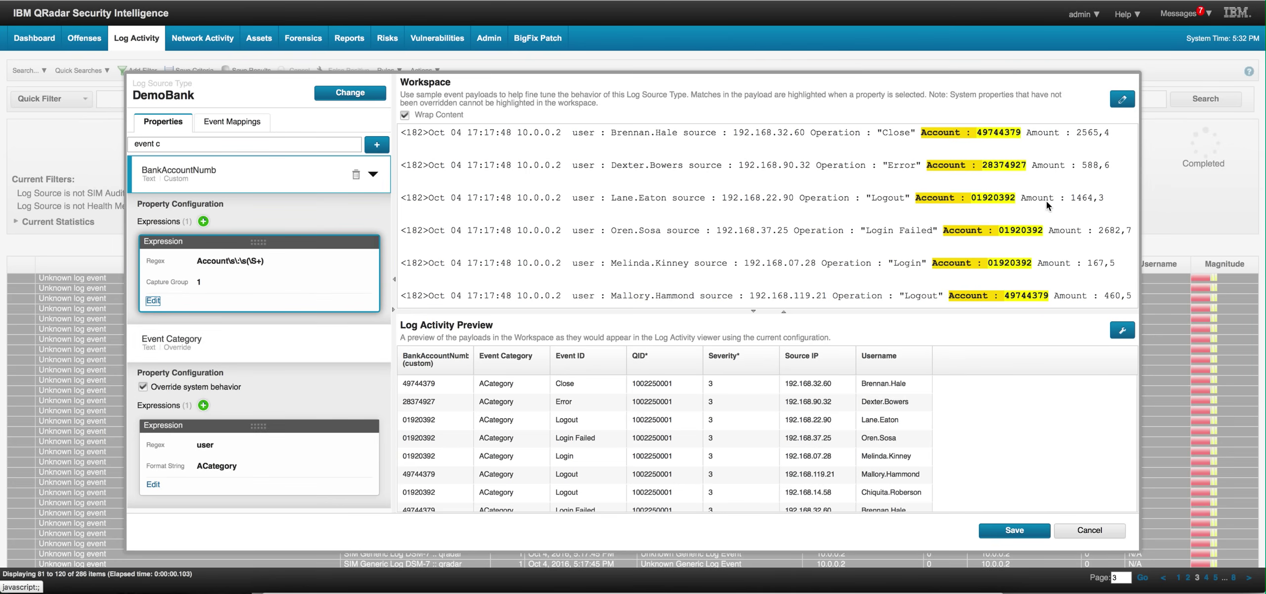
Create a custom text property named Amount, enabled for rules and search indexing, and add it to DemoBank
{"action": "left_click", "coordinate": [373, 147]}
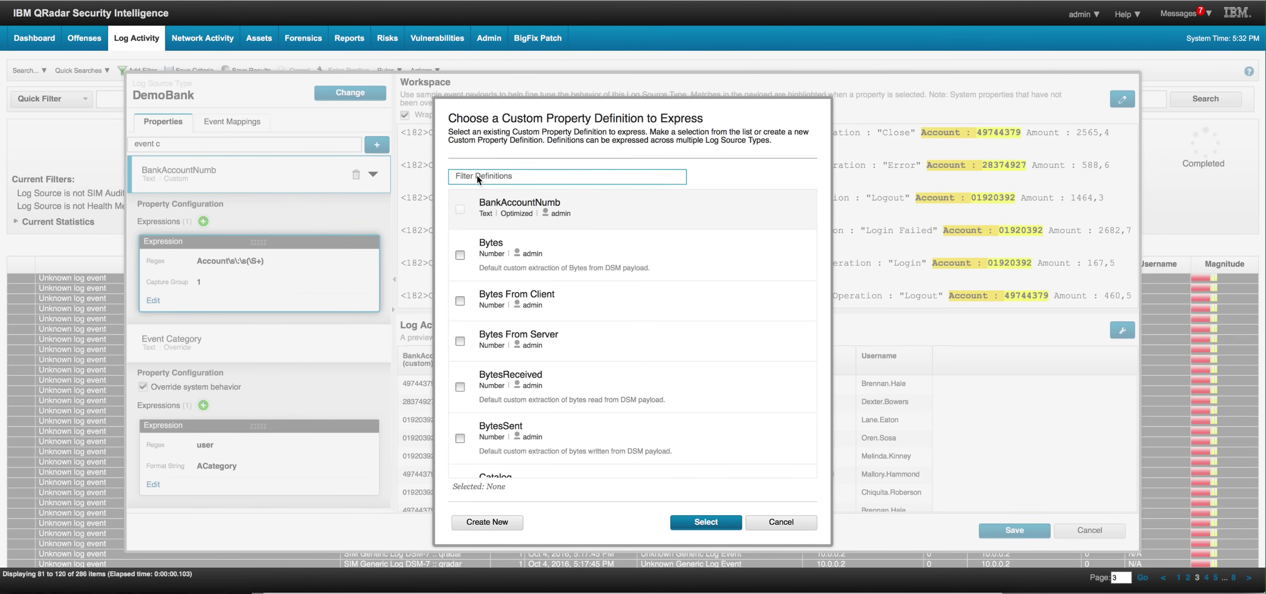
{"action": "left_click", "coordinate": [504, 526]}
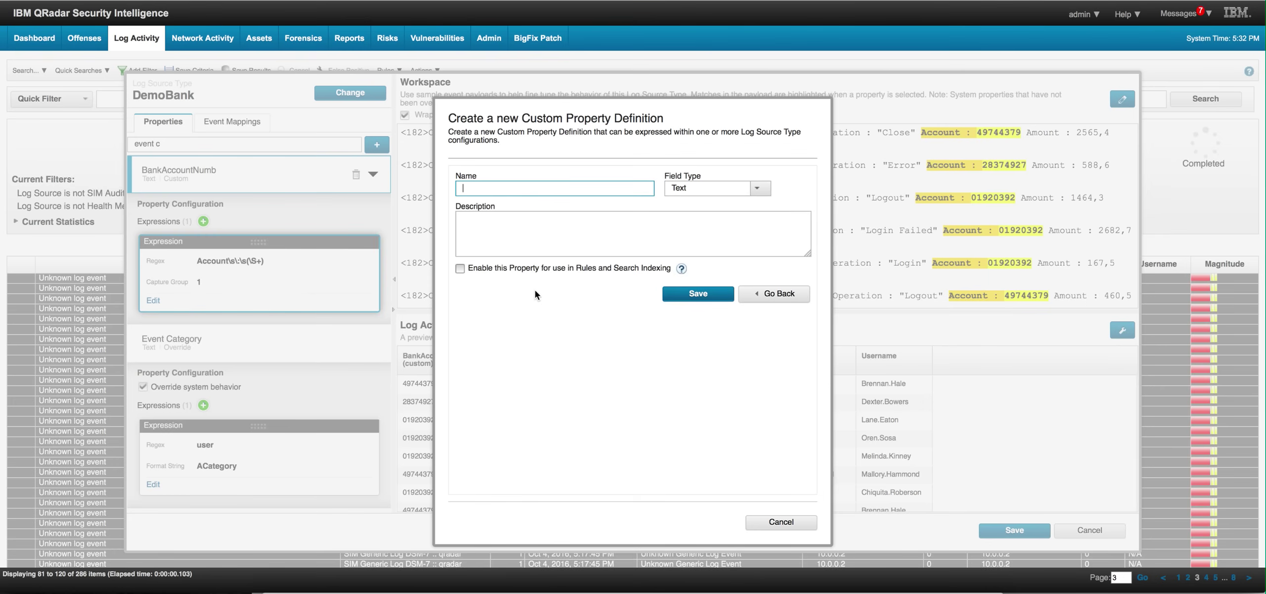
{"action": "type", "text": "Amount"}
{"action": "left_click", "coordinate": [459, 268]}
{"action": "left_click", "coordinate": [460, 267]}
{"action": "left_click", "coordinate": [688, 291]}
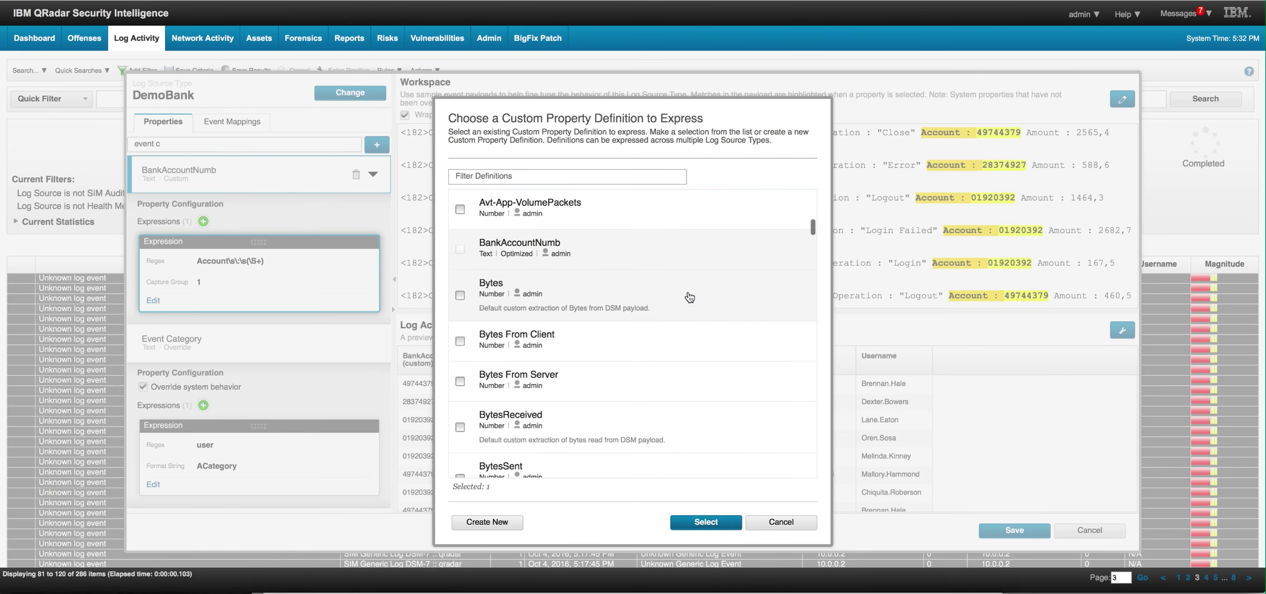
{"action": "left_click", "coordinate": [715, 520]}
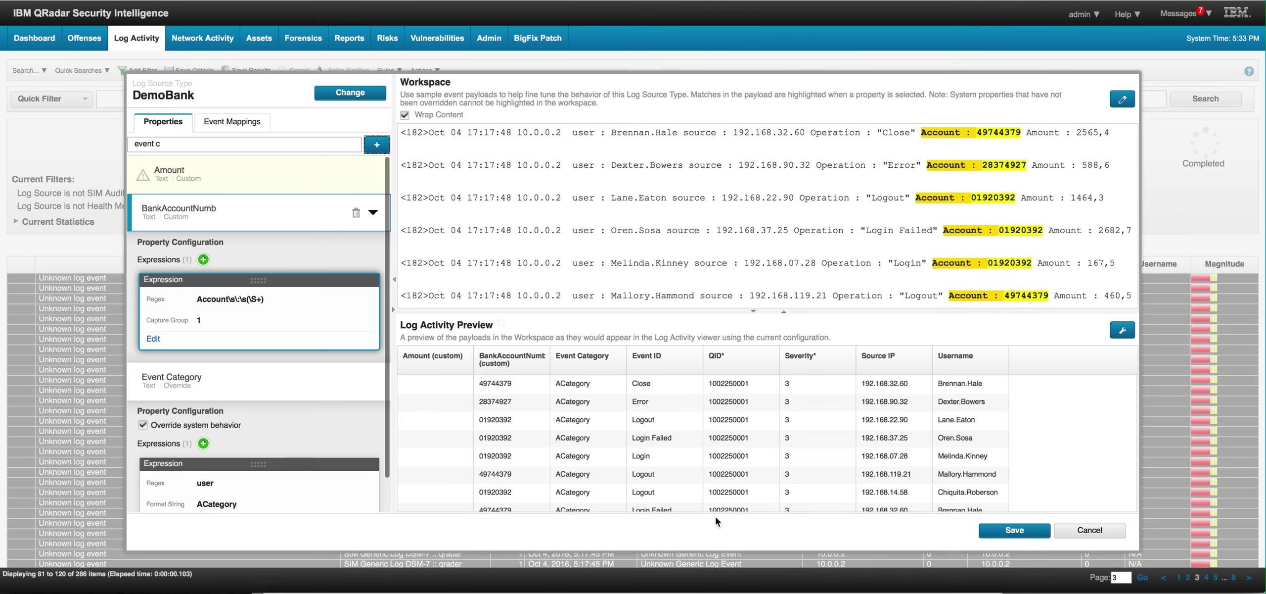
Give Amount the regex Amount\s\:\s([0-9\,]+)$ with capture group 1, then view Event Mappings
{"action": "left_click", "coordinate": [182, 171]}
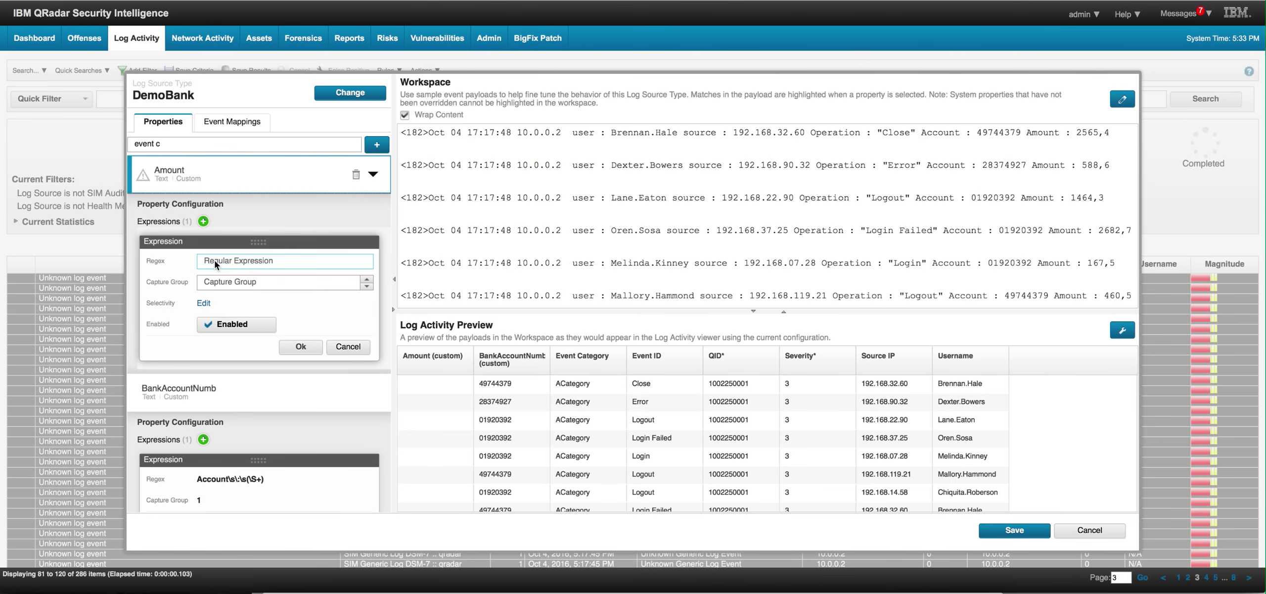
{"action": "type", "text": "Amount\\s\\:\\s([0-9\\,]+)$"}
{"action": "key", "text": "Tab"}
{"action": "type", "text": "1"}
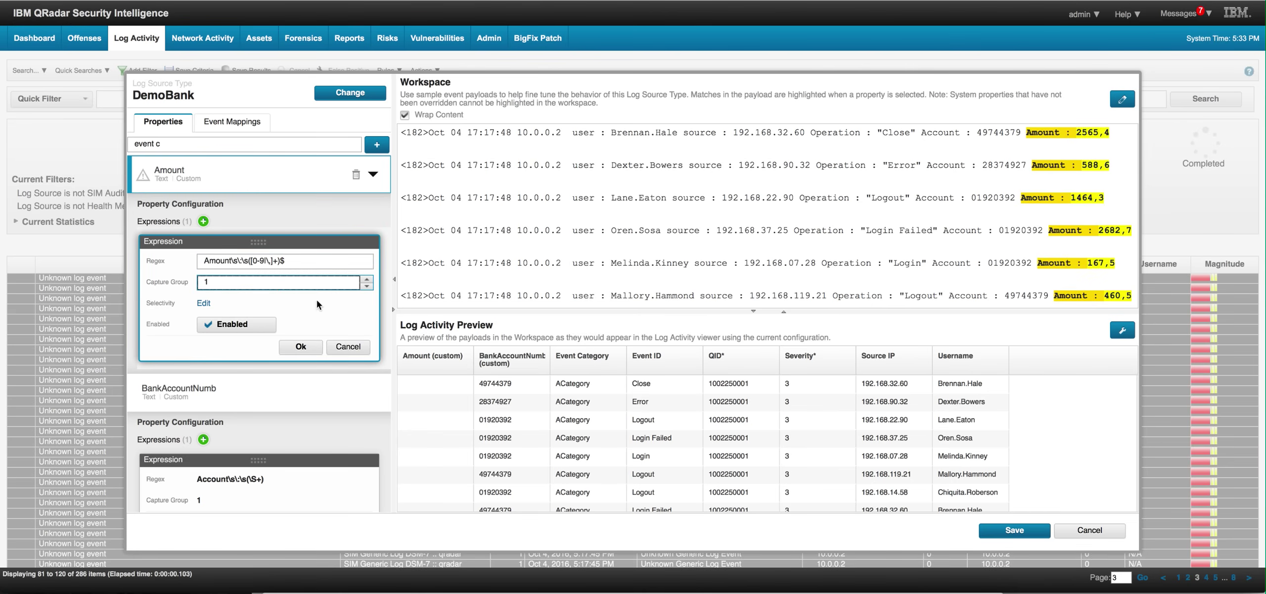
{"action": "left_click", "coordinate": [301, 347]}
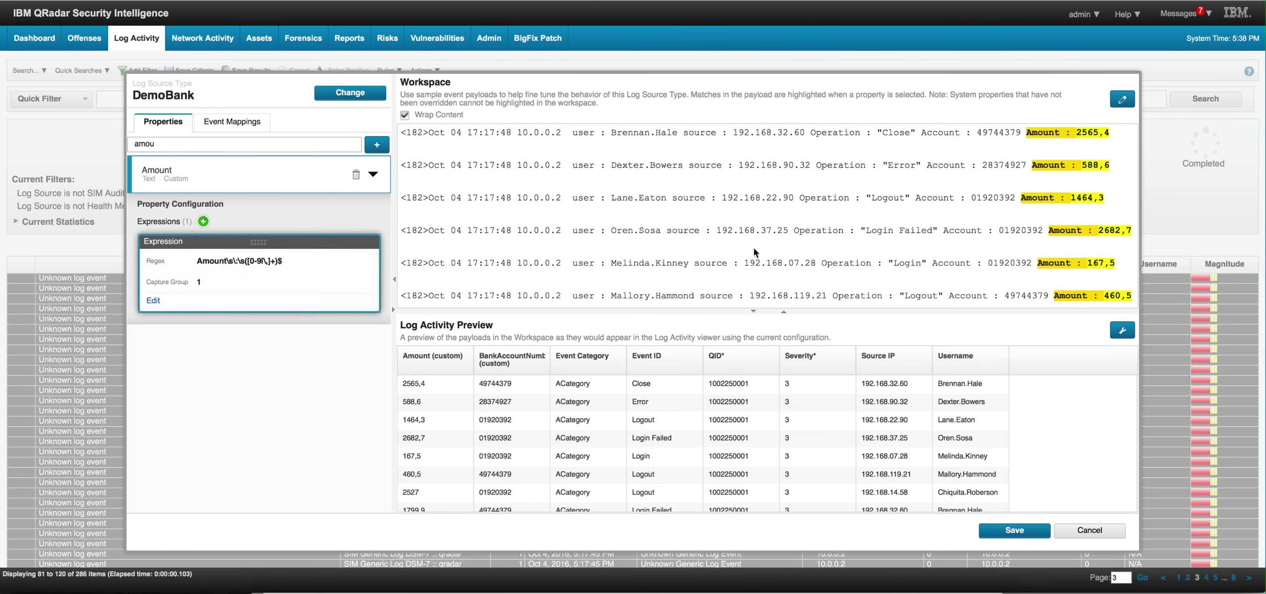
{"action": "left_click", "coordinate": [242, 123]}
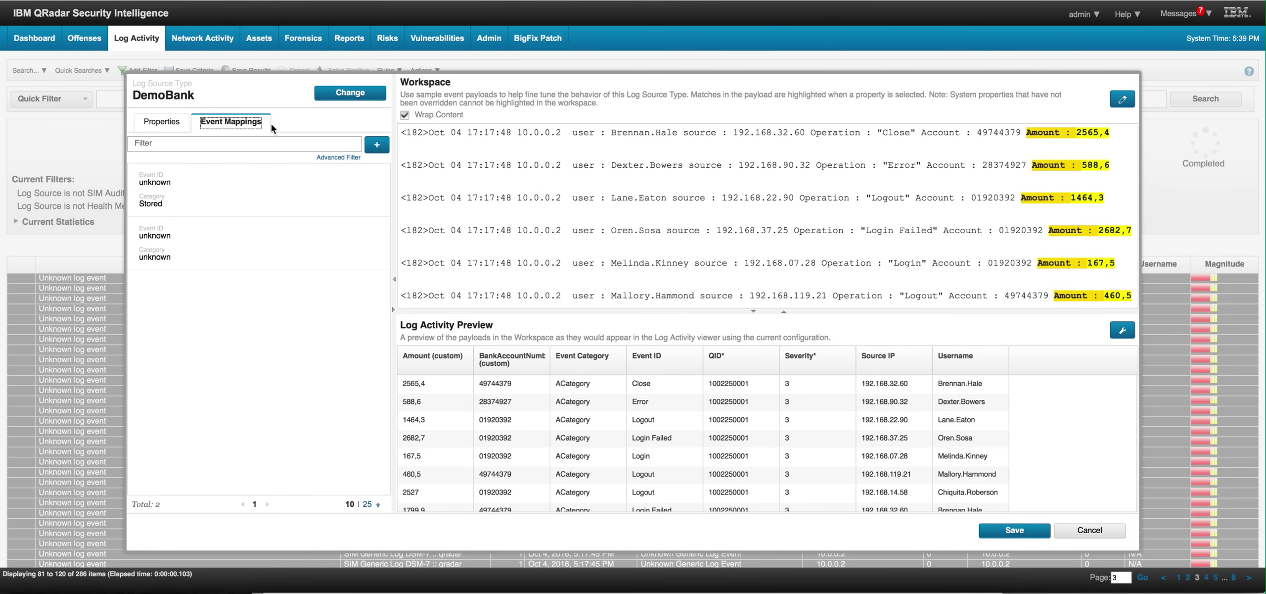
Start a new DemoBank event mapping and begin defining a new event categorization for it
{"action": "left_click", "coordinate": [378, 145]}
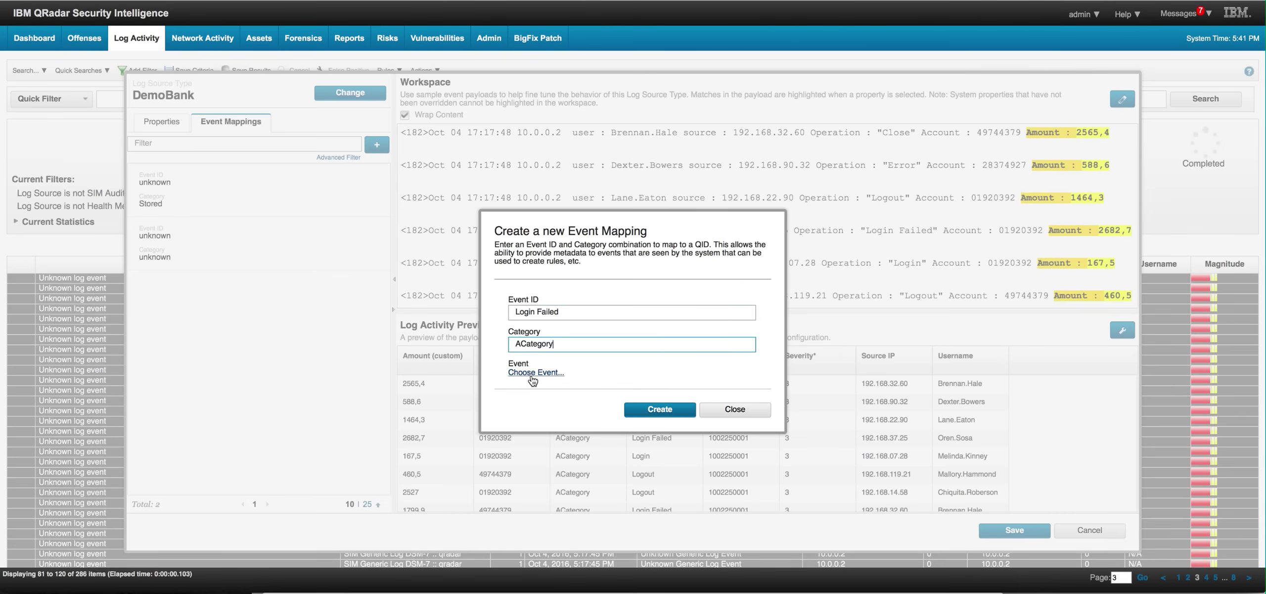
{"action": "left_click", "coordinate": [532, 372]}
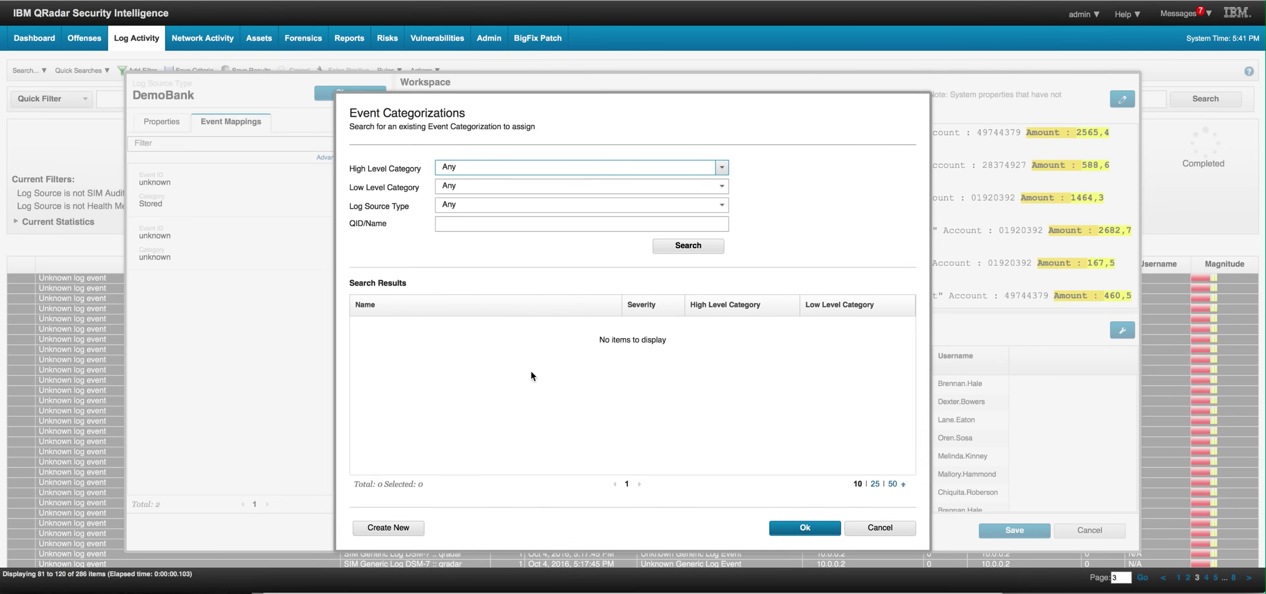
{"action": "left_click", "coordinate": [394, 528]}
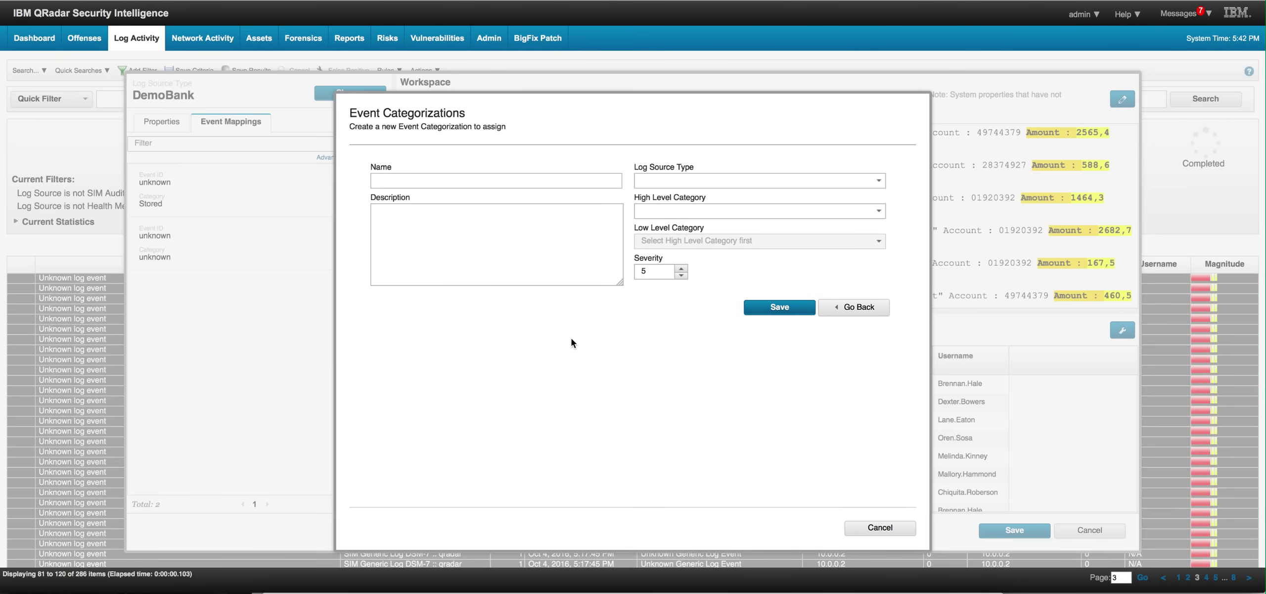
Name the new categorization LoginFail and set its log source type to DemoBank
{"action": "left_click", "coordinate": [385, 181]}
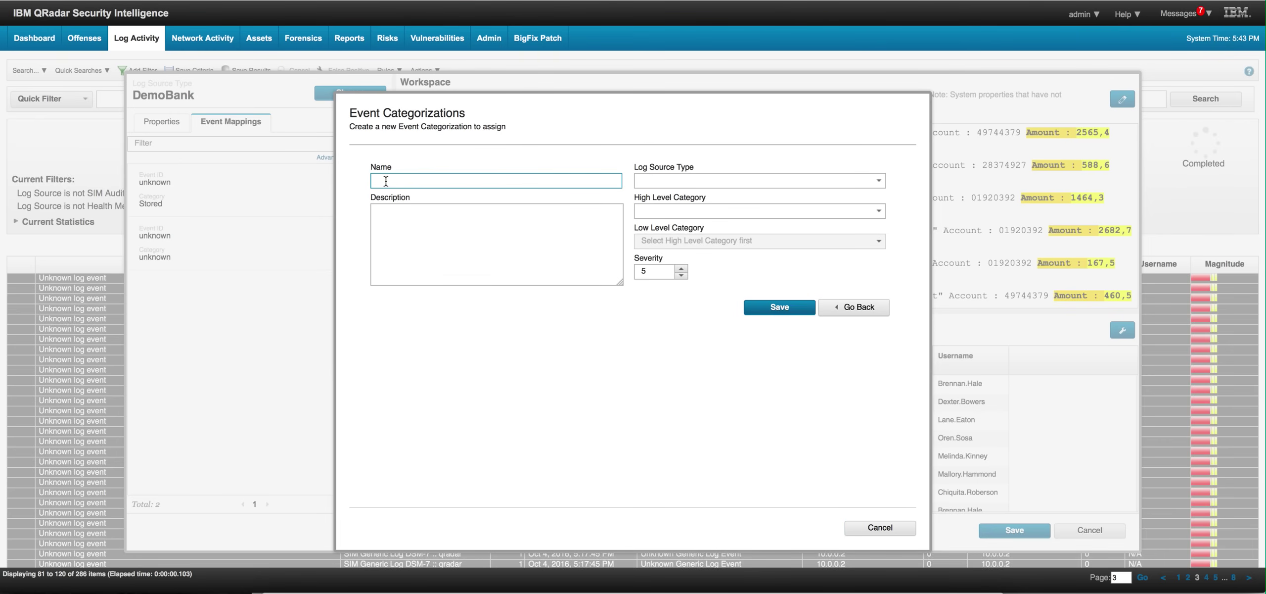
{"action": "type", "text": "LoginFail"}
{"action": "left_click", "coordinate": [881, 182]}
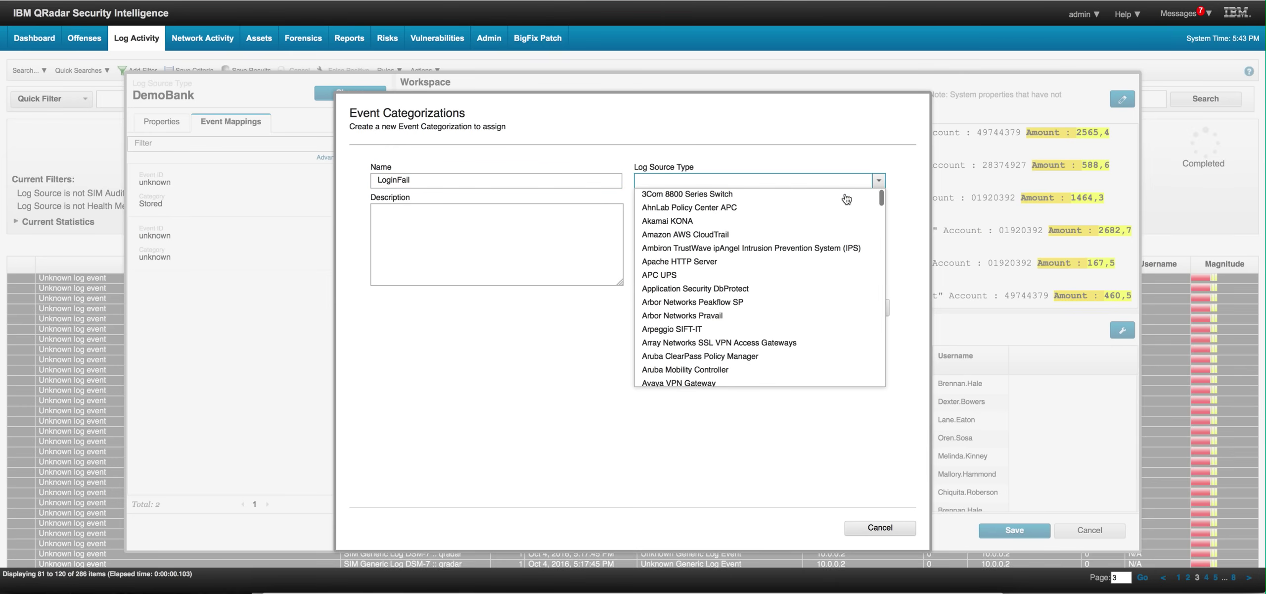
{"action": "scroll", "coordinate": [776, 266], "scroll_direction": "down", "scroll_amount": 1}
{"action": "scroll", "coordinate": [776, 267], "scroll_direction": "down", "scroll_amount": 2}
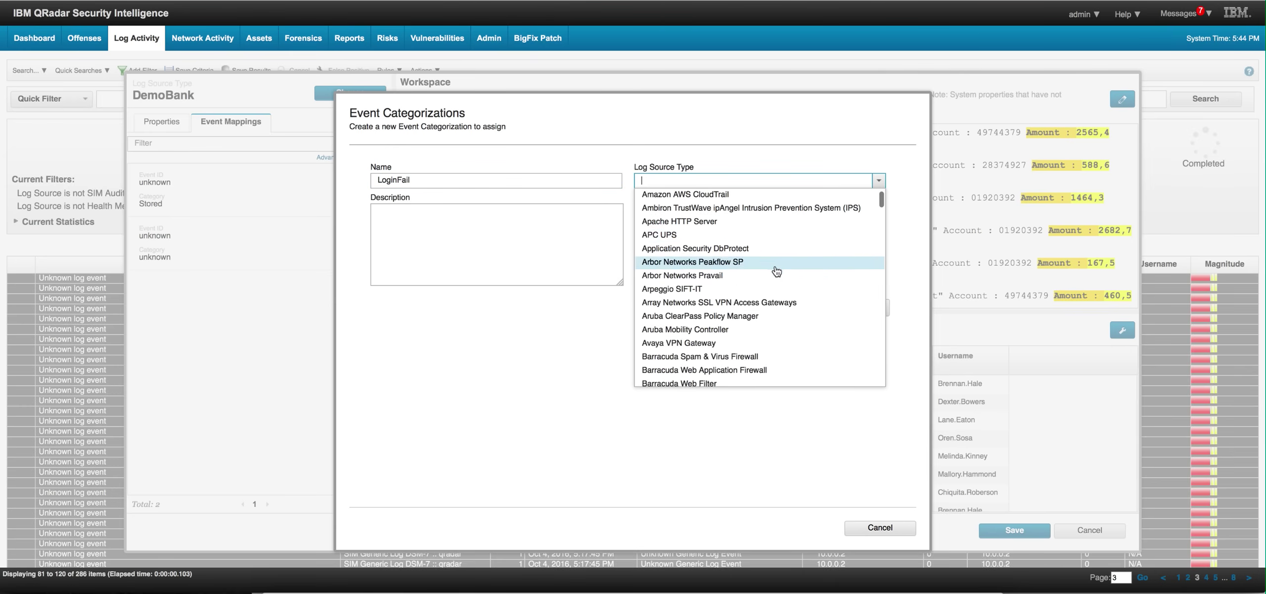
{"action": "scroll", "coordinate": [776, 271], "scroll_direction": "down", "scroll_amount": 2}
{"action": "type", "text": "d"}
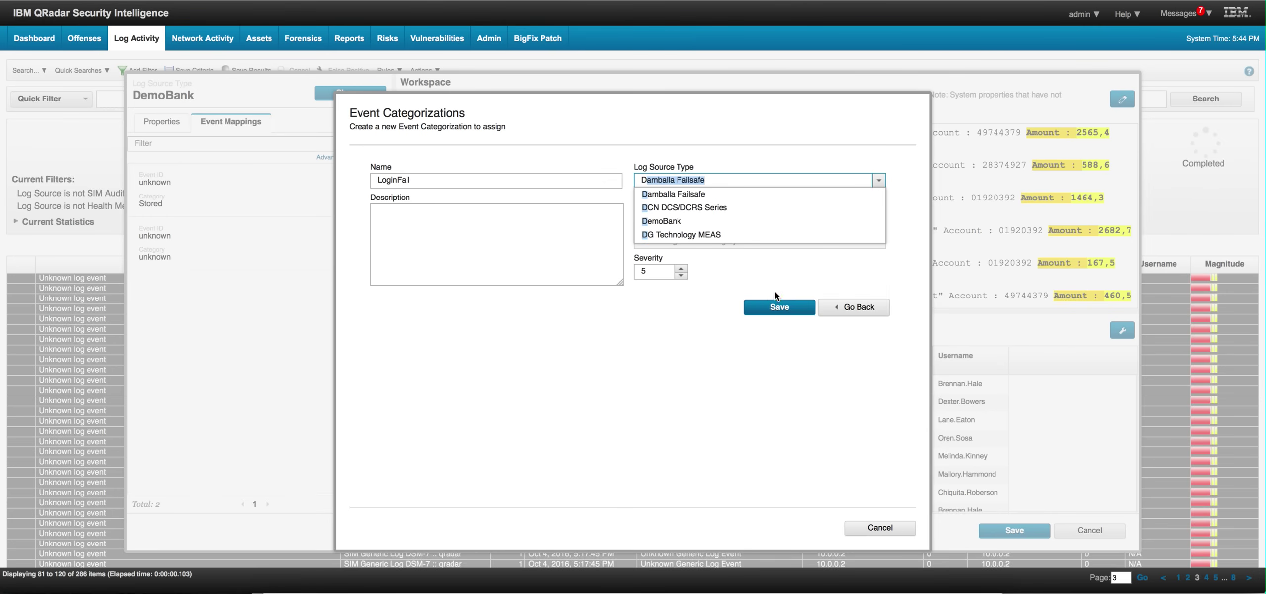
{"action": "left_click", "coordinate": [685, 221]}
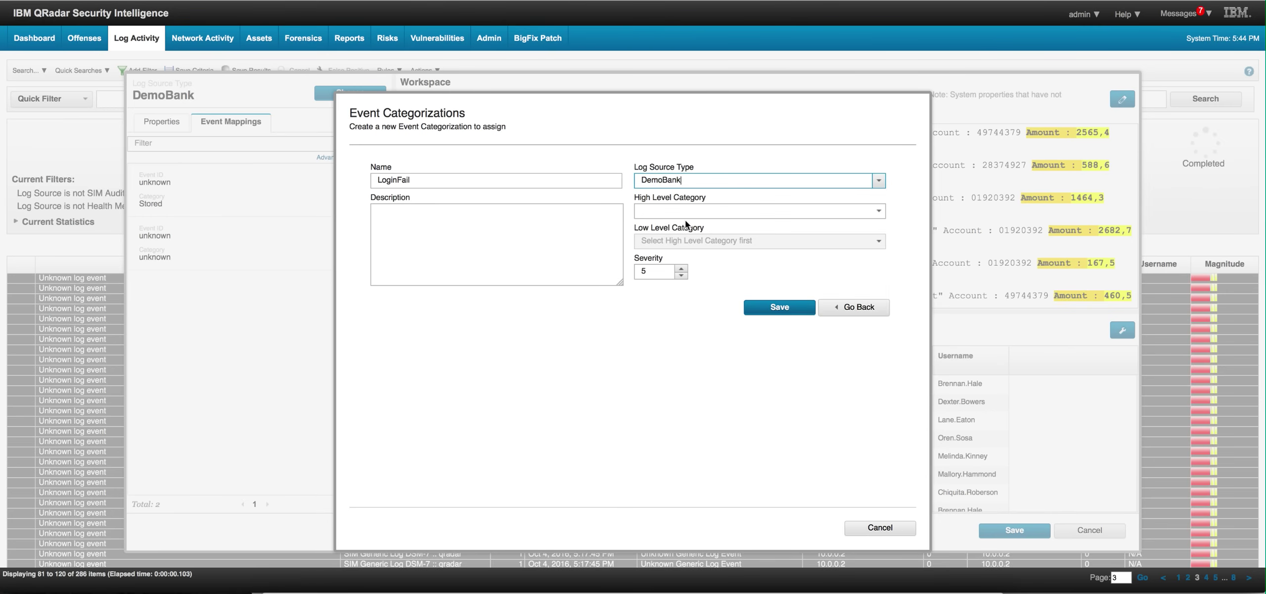
Set categories Authentication / User Login Failure and severity 7, then save the categorization
{"action": "left_click", "coordinate": [701, 213]}
{"action": "left_click", "coordinate": [879, 212]}
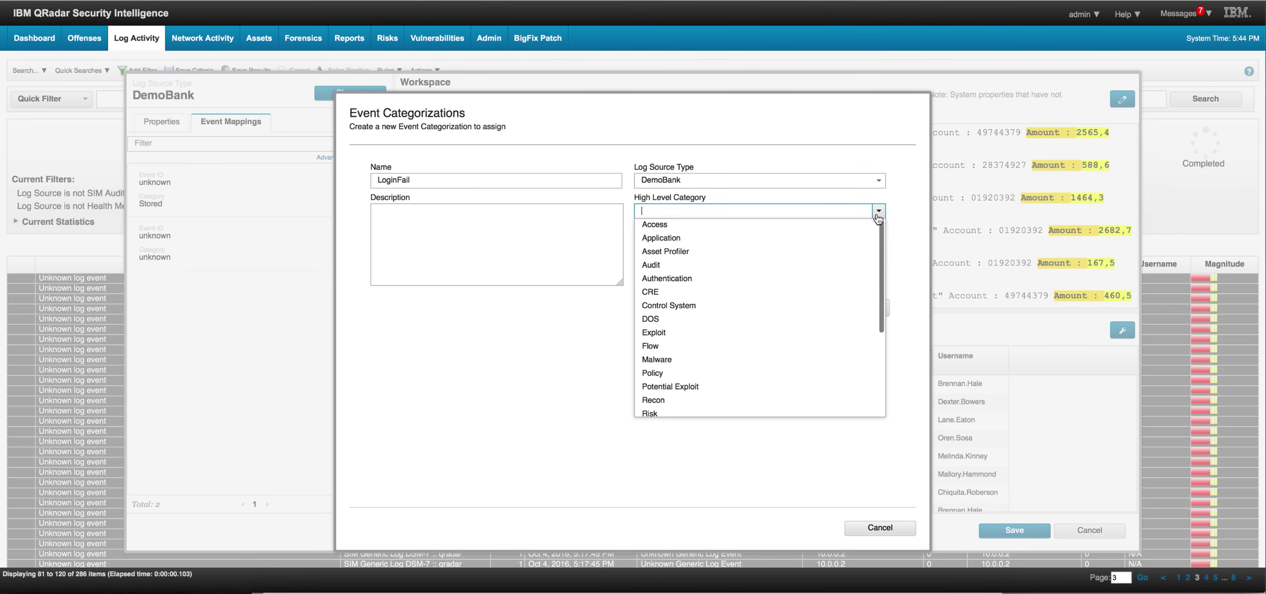
{"action": "left_click", "coordinate": [718, 288]}
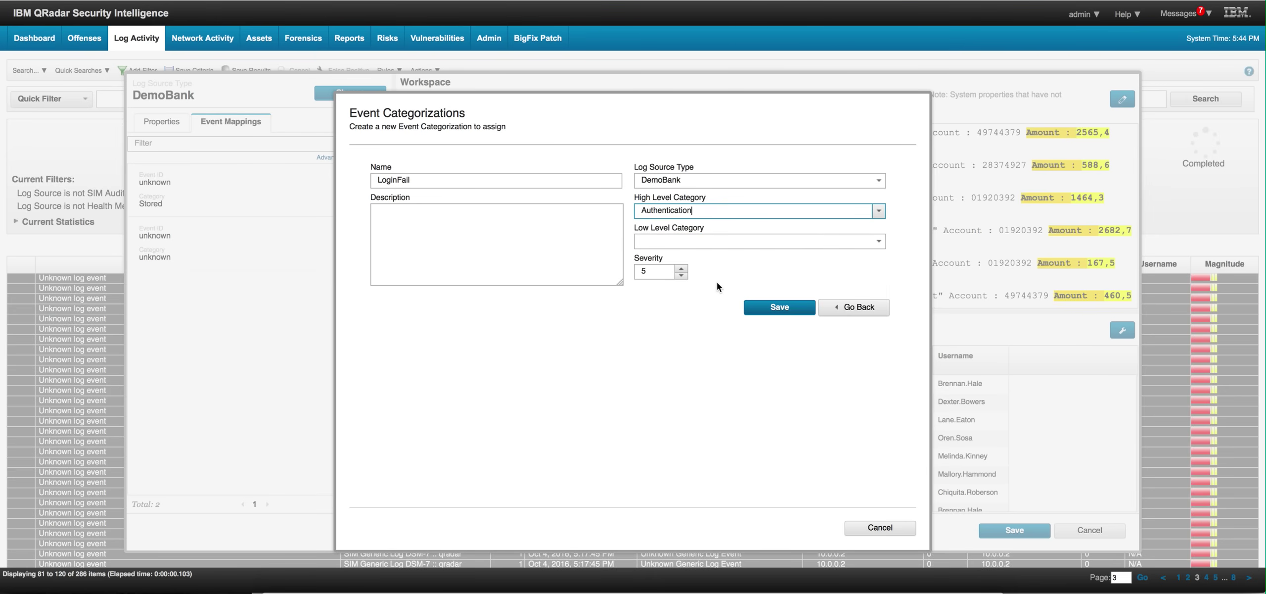
{"action": "left_click", "coordinate": [880, 248]}
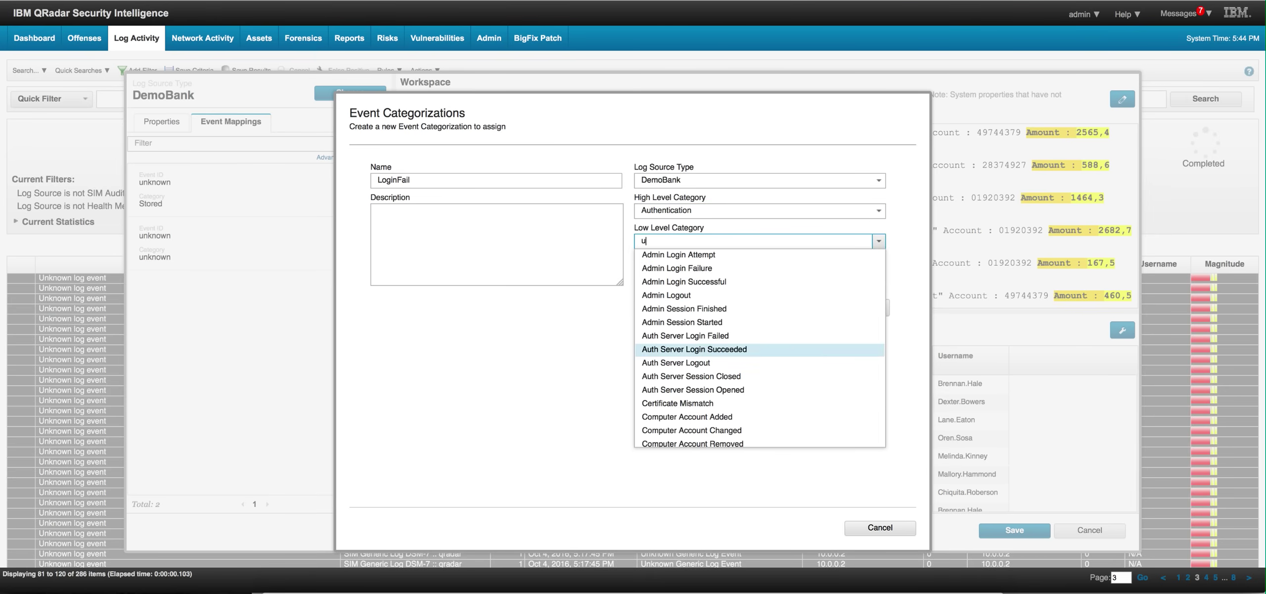
{"action": "type", "text": "Unknown Authentication"}
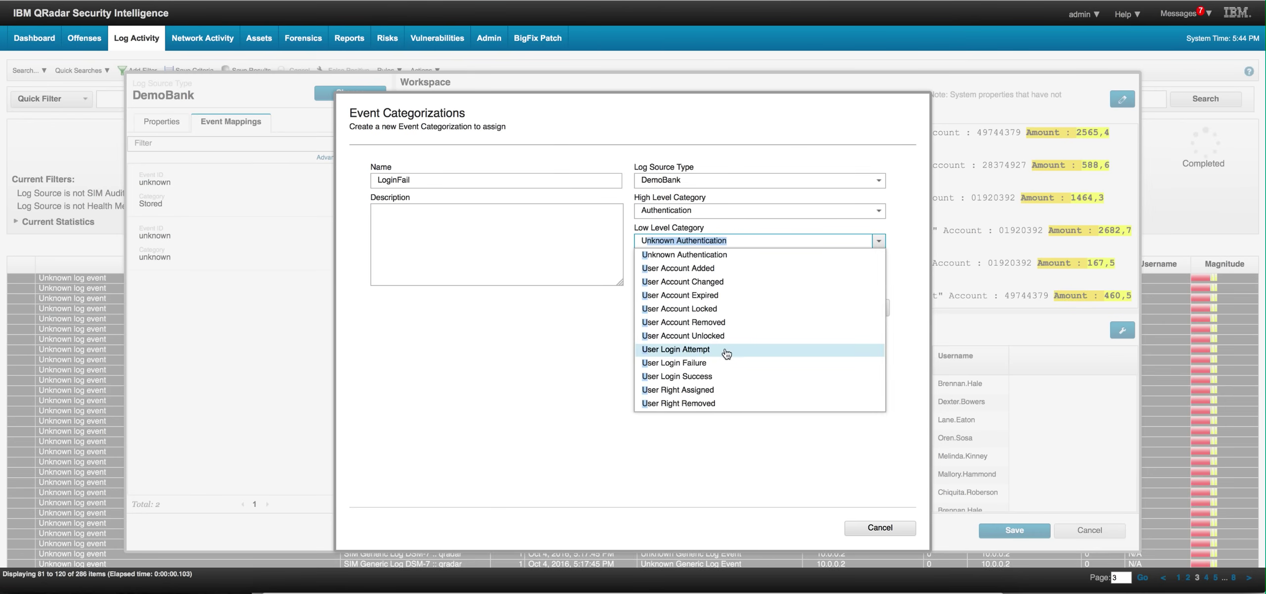
{"action": "left_click", "coordinate": [705, 363]}
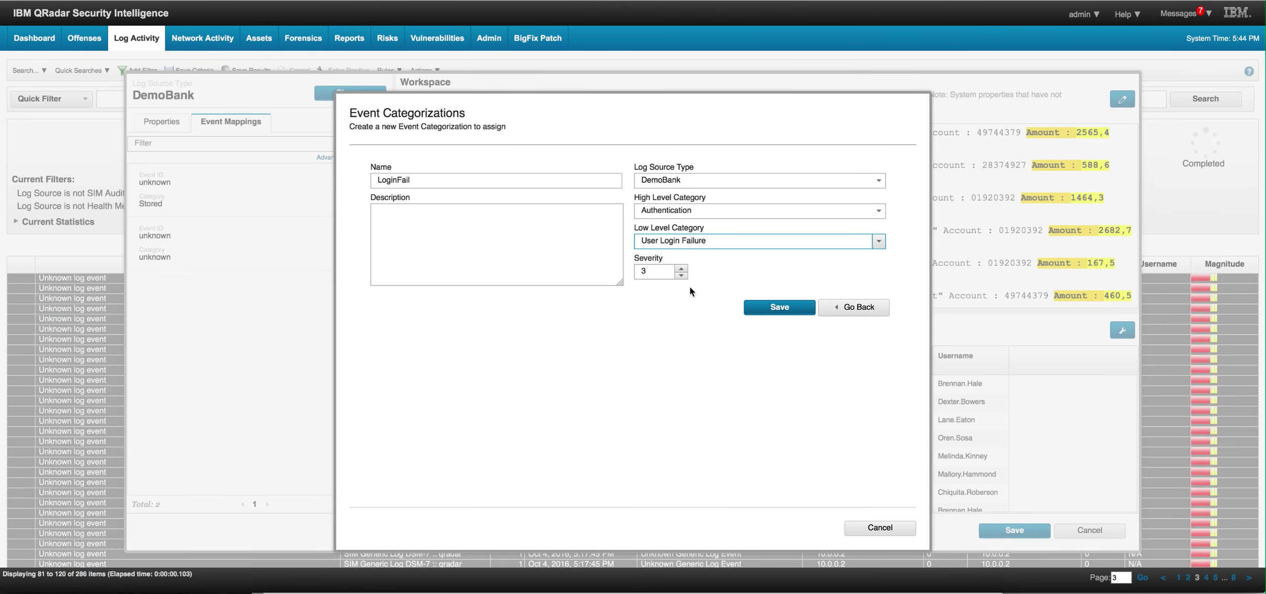
{"action": "left_click", "coordinate": [650, 271]}
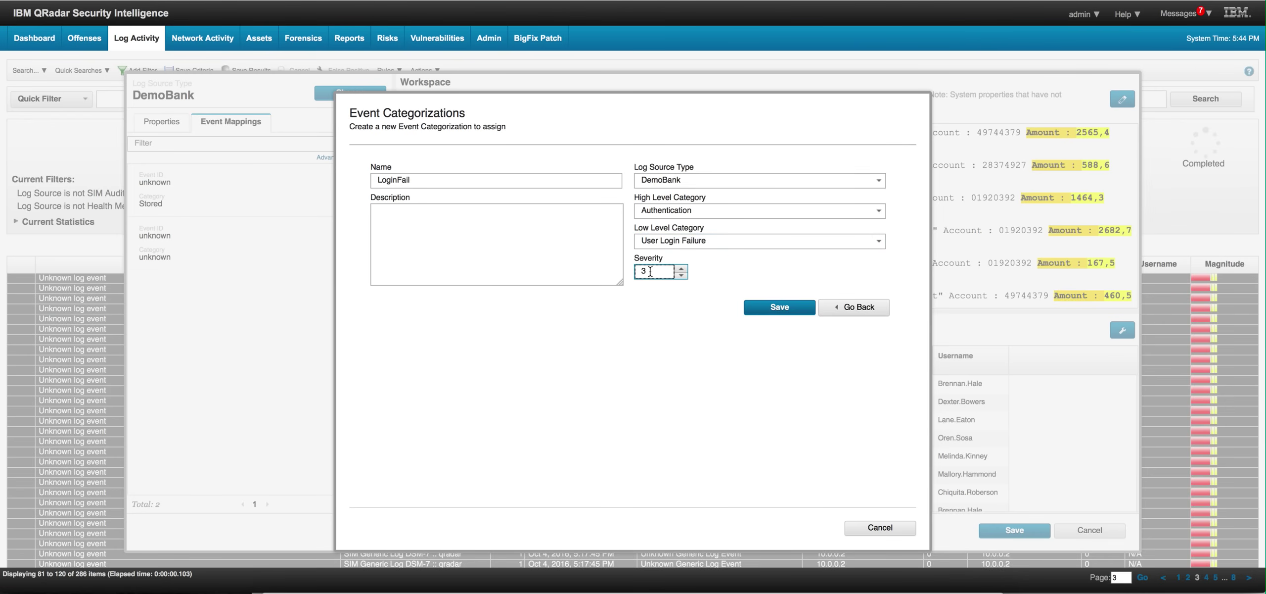
{"action": "key", "text": "BackSpace"}
{"action": "type", "text": "7"}
{"action": "left_click", "coordinate": [788, 306]}
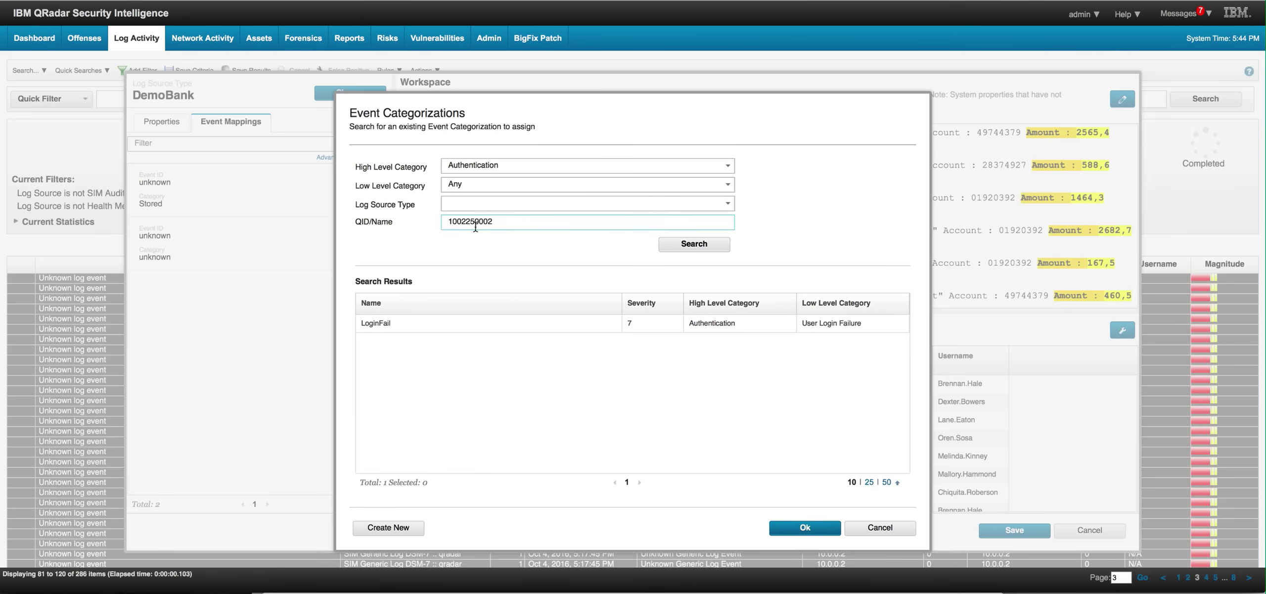
Create the Login Failed / ACategory event mapping pointing to LoginFail
{"action": "left_click", "coordinate": [491, 222]}
{"action": "left_click", "coordinate": [807, 528]}
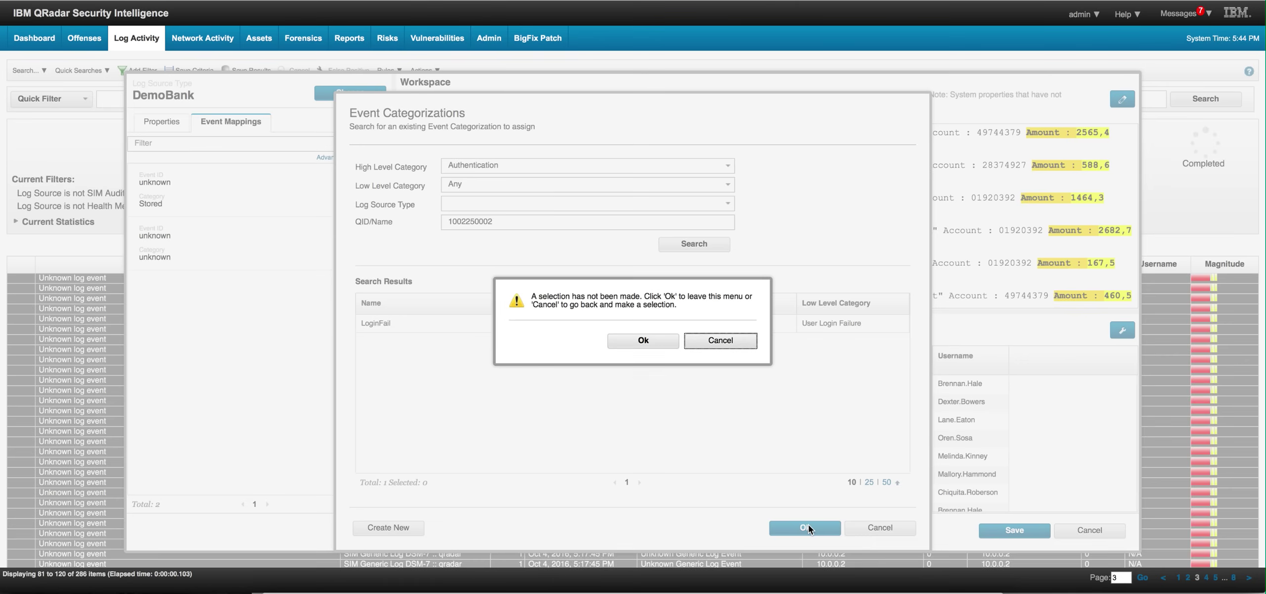
{"action": "left_click", "coordinate": [643, 341]}
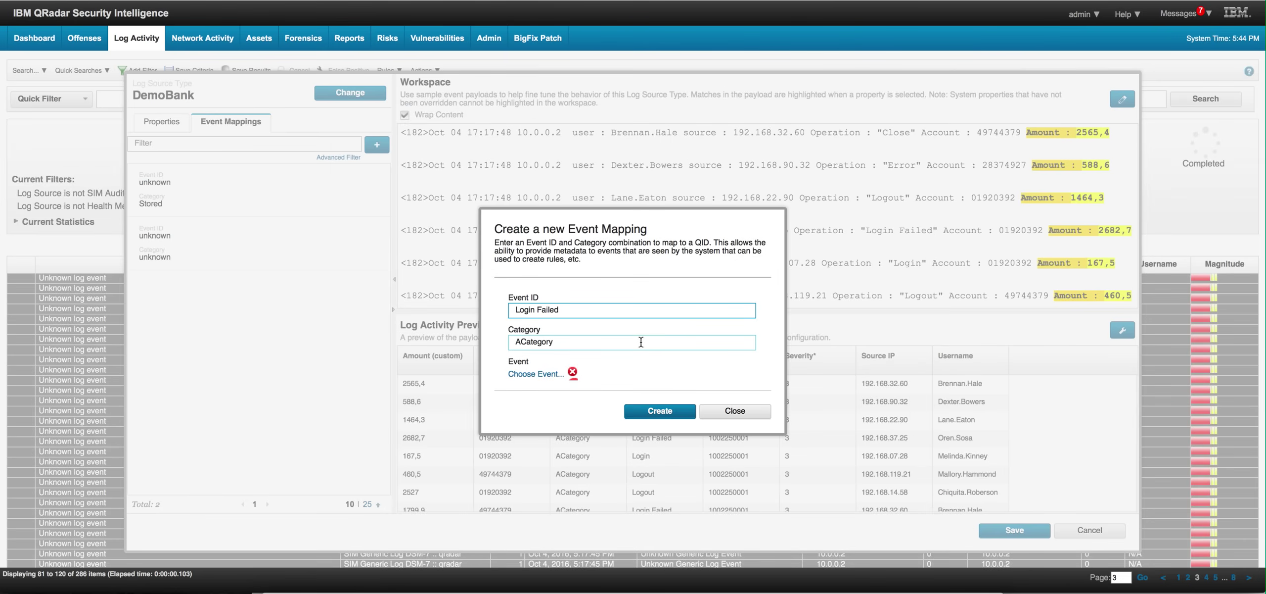
{"action": "key", "text": "Return"}
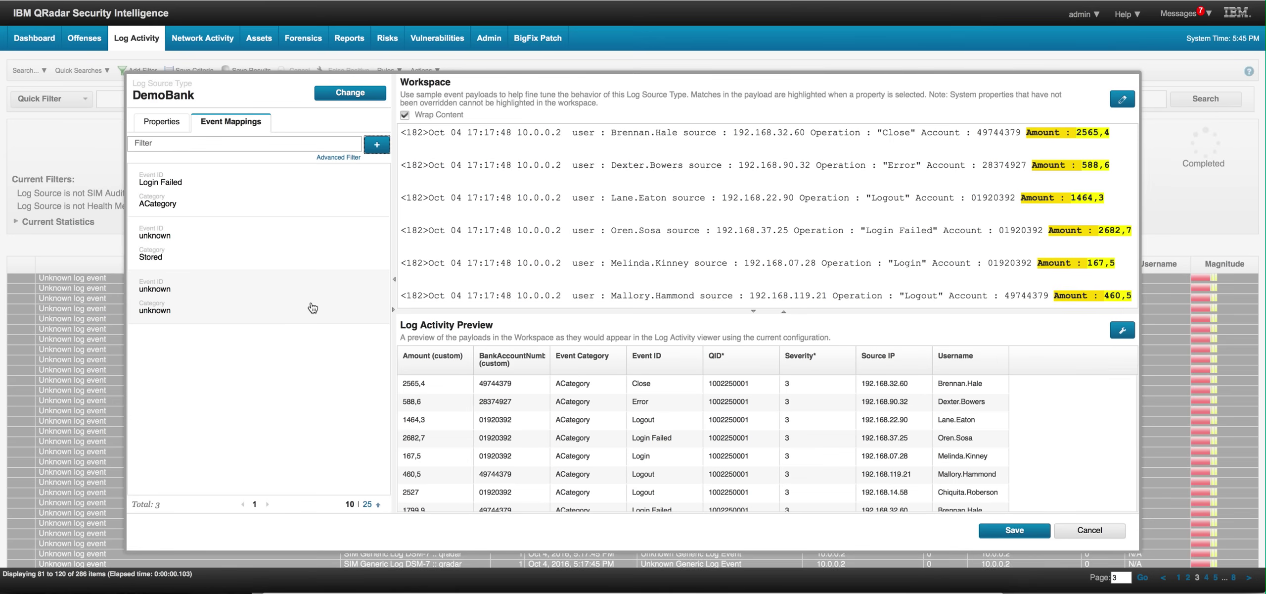
{"action": "left_click", "coordinate": [175, 186]}
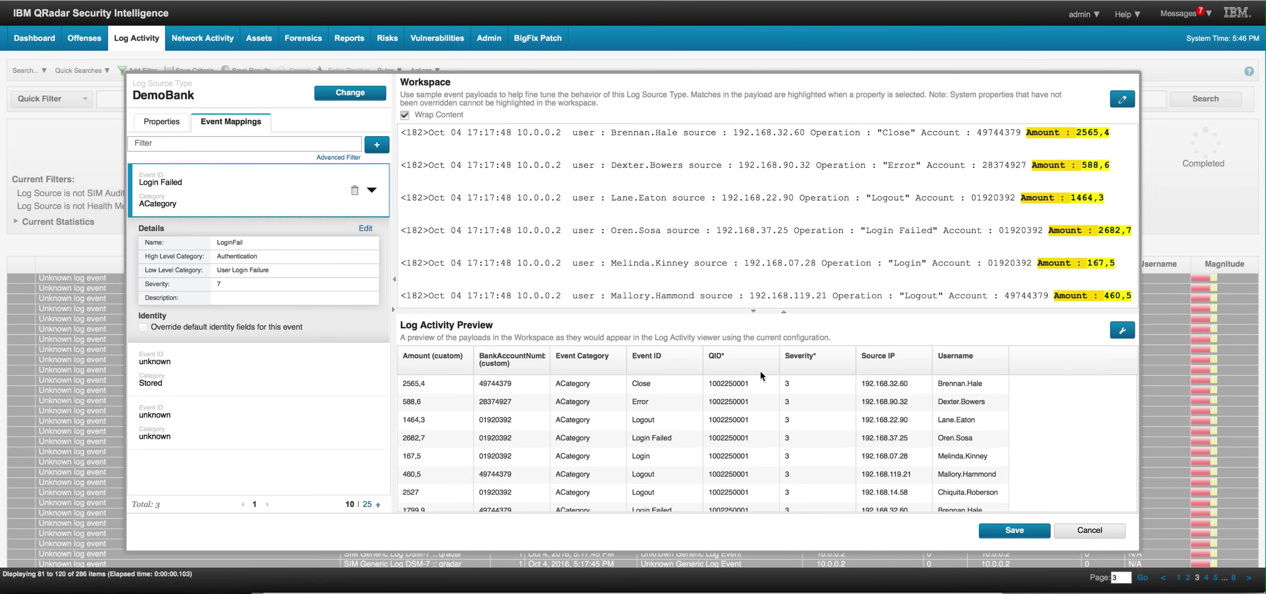
Save and close the DemoBank DSM, then go to the Admin area
{"action": "left_click", "coordinate": [1015, 529]}
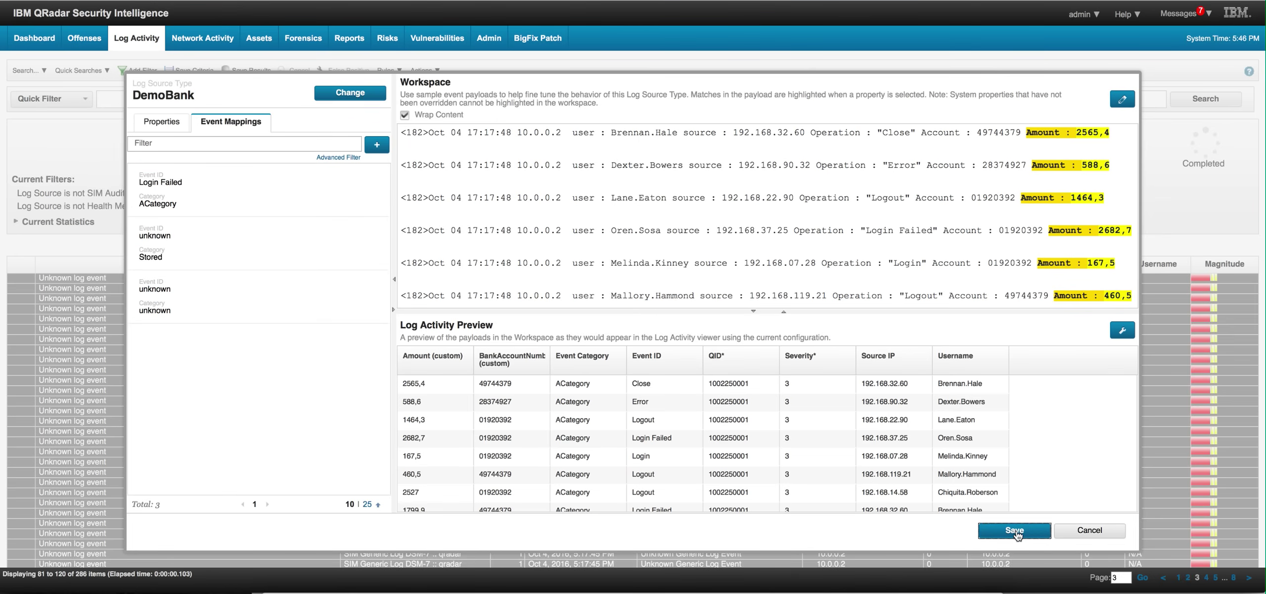
{"action": "left_click", "coordinate": [1016, 530]}
{"action": "left_click", "coordinate": [487, 40]}
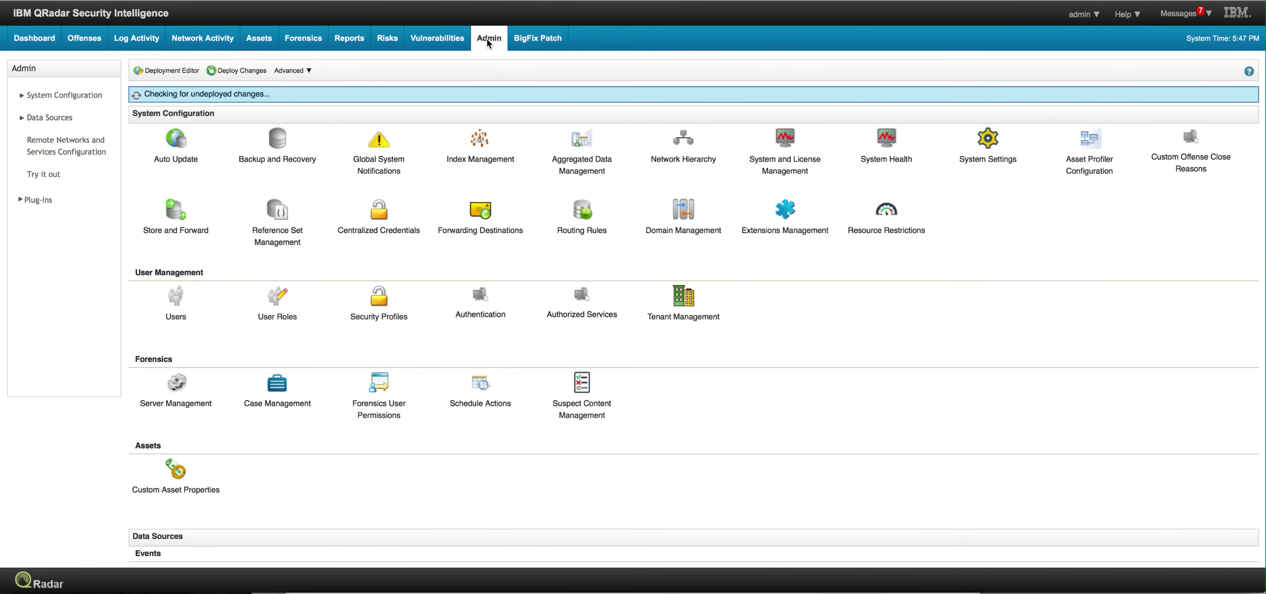
Add a new log source of type DemoBank
{"action": "scroll", "coordinate": [378, 296], "scroll_direction": "down", "scroll_amount": 7}
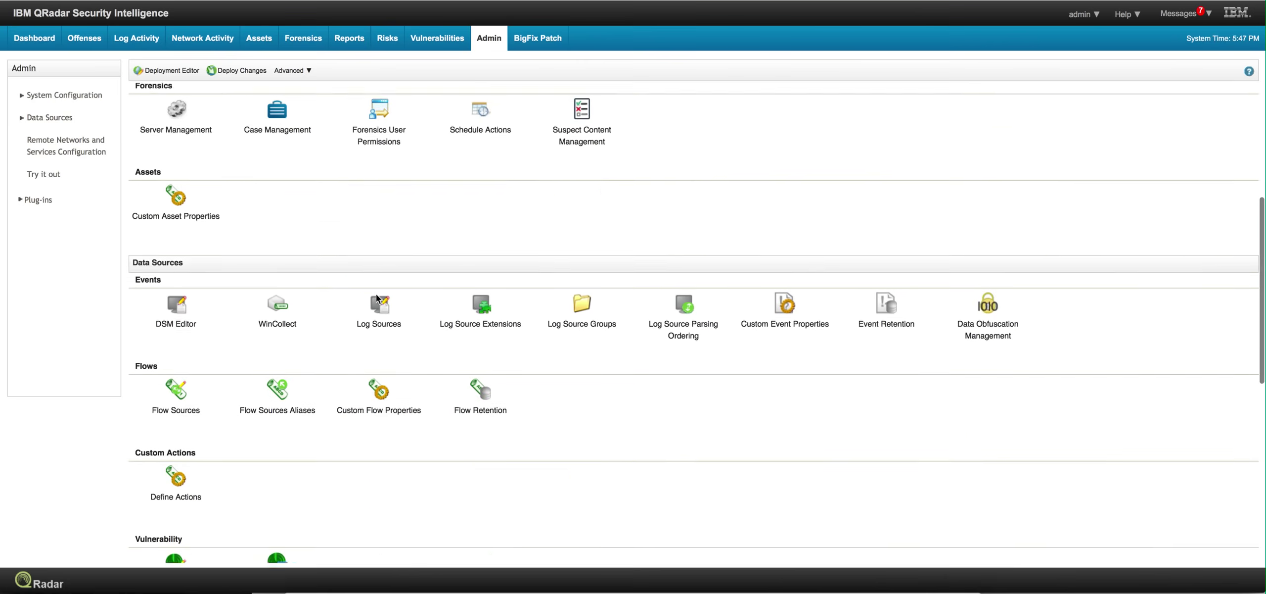
{"action": "left_click", "coordinate": [378, 225]}
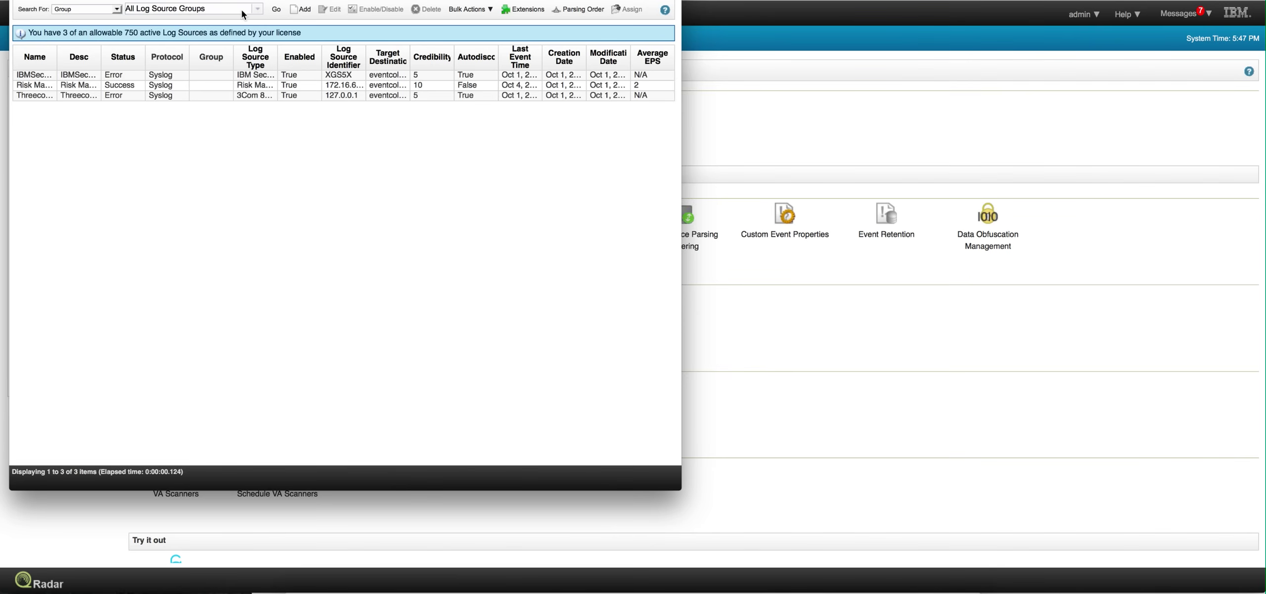
{"action": "left_click", "coordinate": [305, 10]}
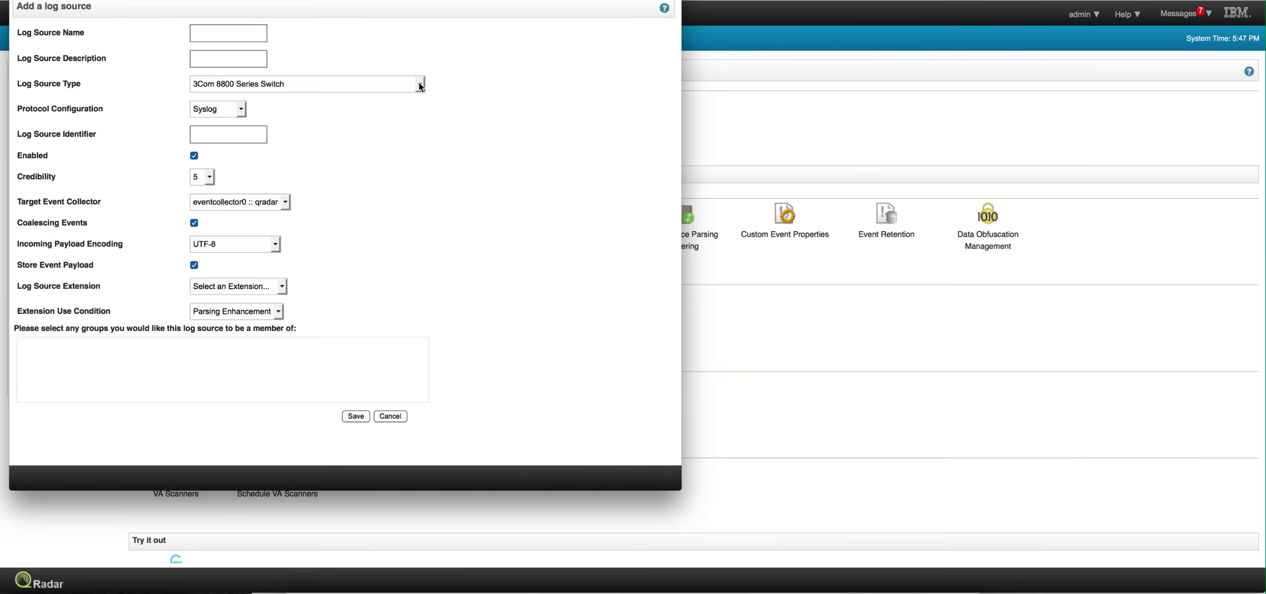
{"action": "left_click", "coordinate": [419, 83]}
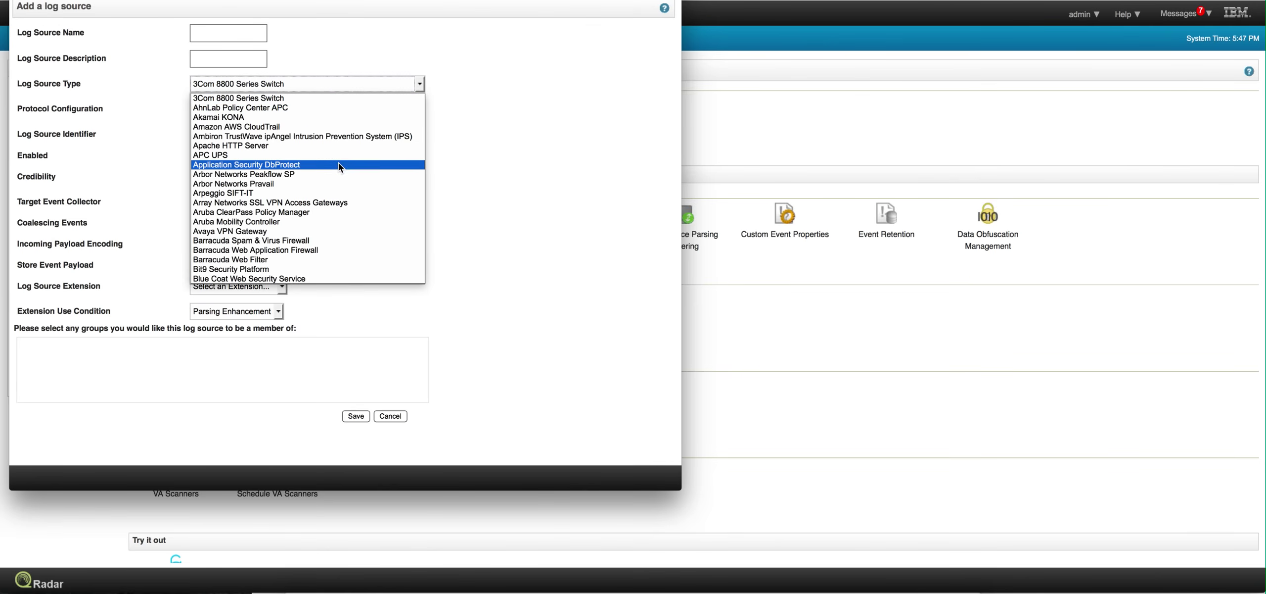
{"action": "key", "text": "d"}
{"action": "scroll", "coordinate": [322, 189], "scroll_direction": "down", "scroll_amount": 1}
{"action": "left_click", "coordinate": [249, 261]}
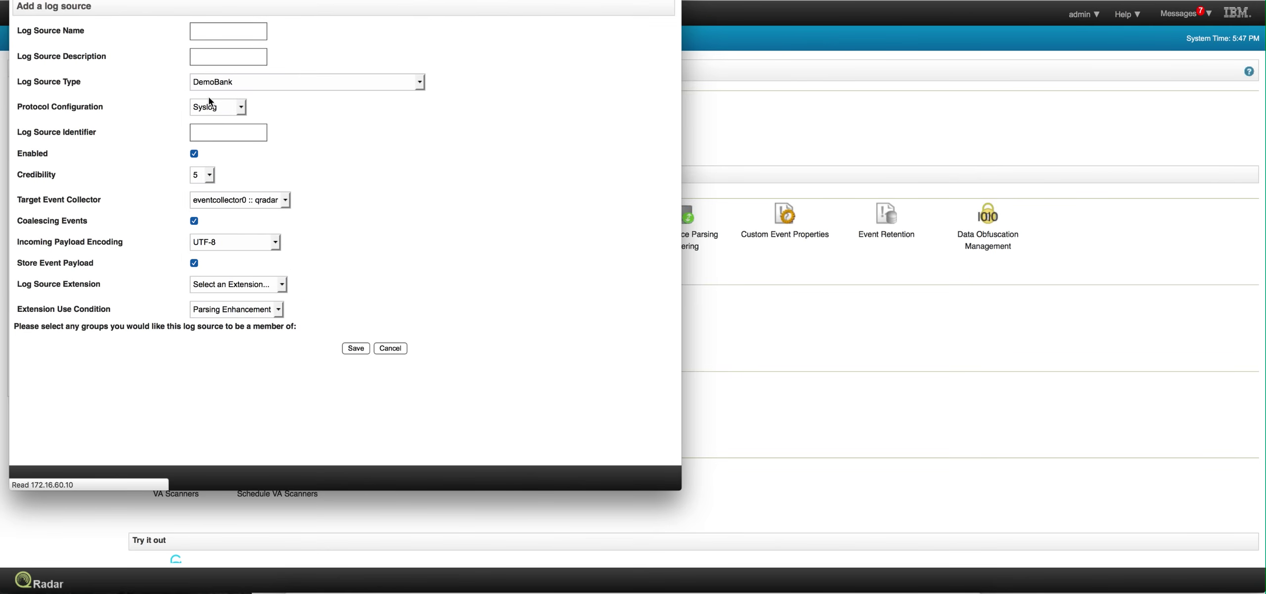
Name it DemoBankLogs with identifier 10.0.0.2 and extension DemoBankCustom_ext, then save
{"action": "left_click", "coordinate": [205, 35]}
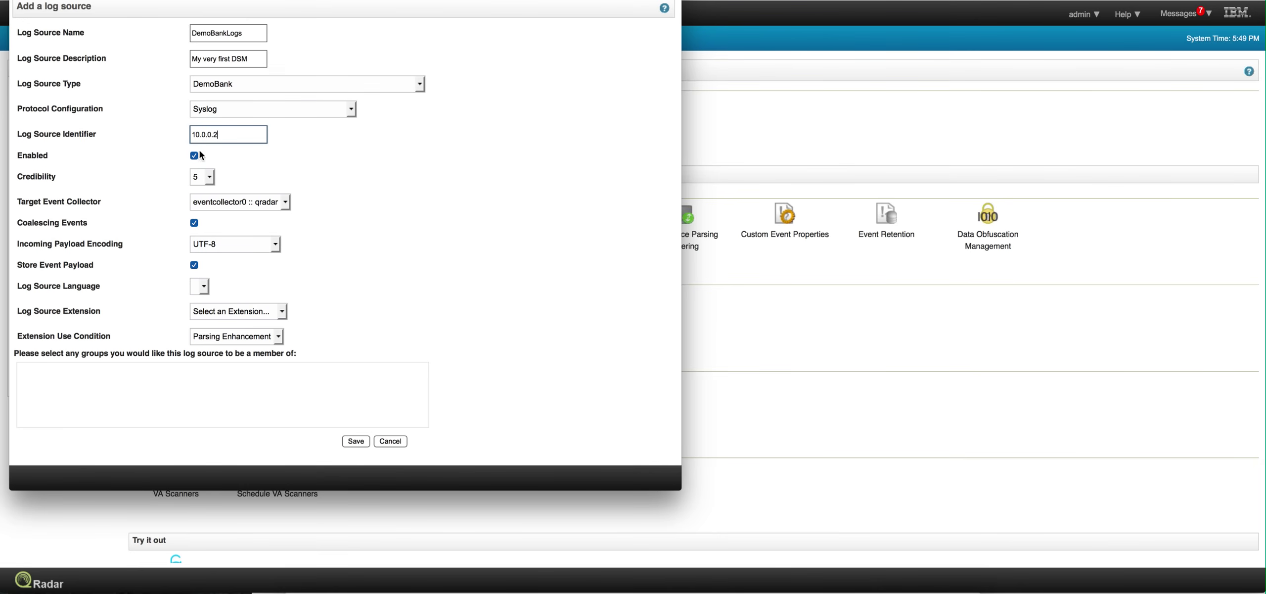
{"action": "left_click", "coordinate": [283, 313]}
{"action": "left_click", "coordinate": [281, 312]}
{"action": "left_click", "coordinate": [283, 310]}
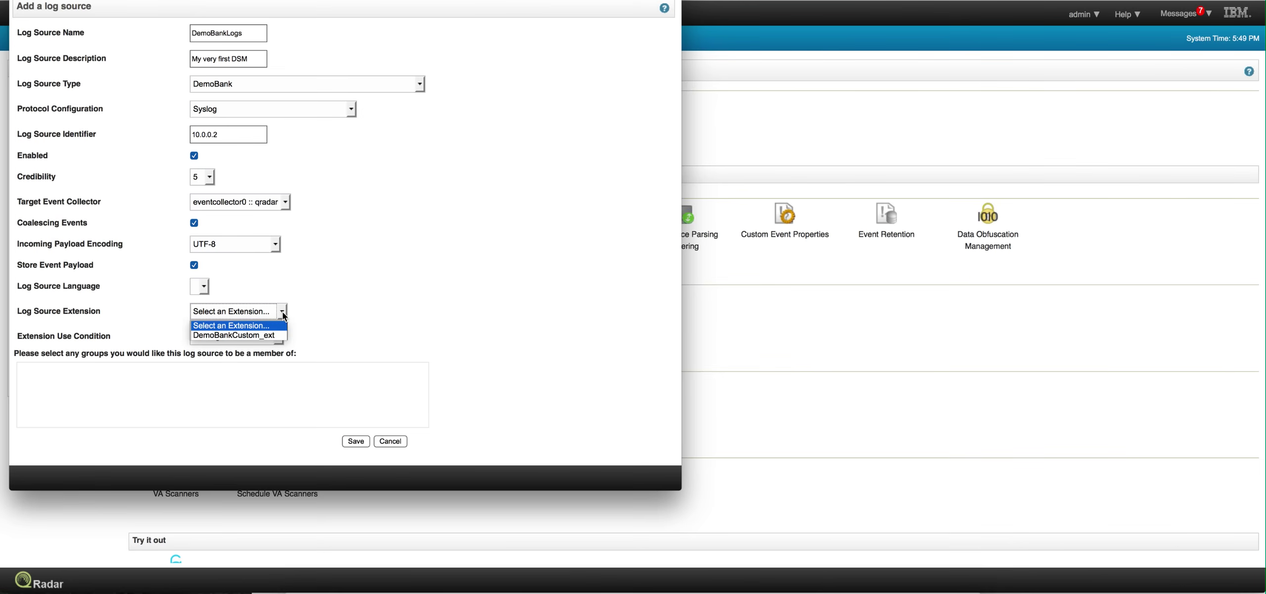
{"action": "left_click", "coordinate": [269, 333]}
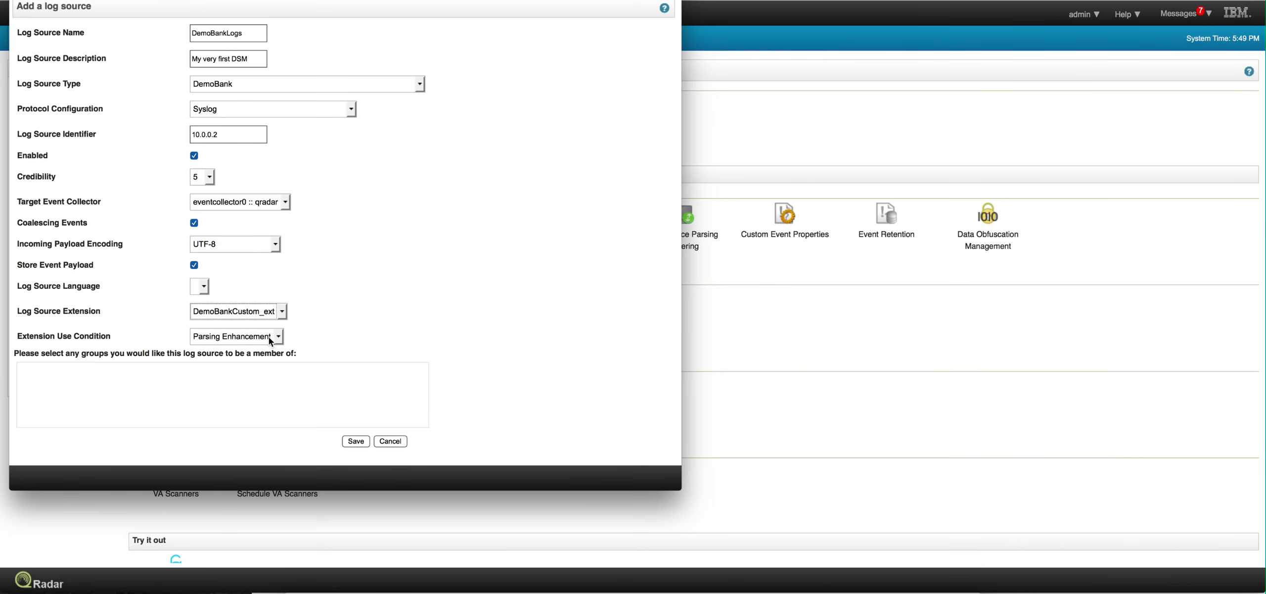
{"action": "left_click", "coordinate": [354, 441]}
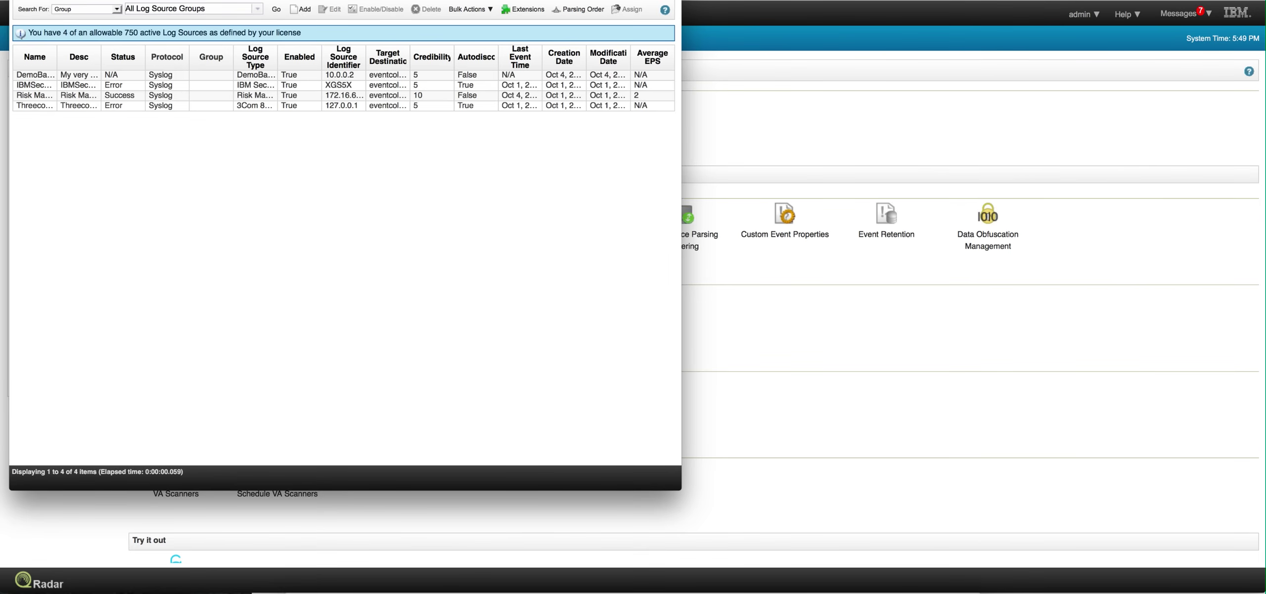
Close the Log Sources window and deploy the pending configuration changes
{"action": "key", "text": "super+w"}
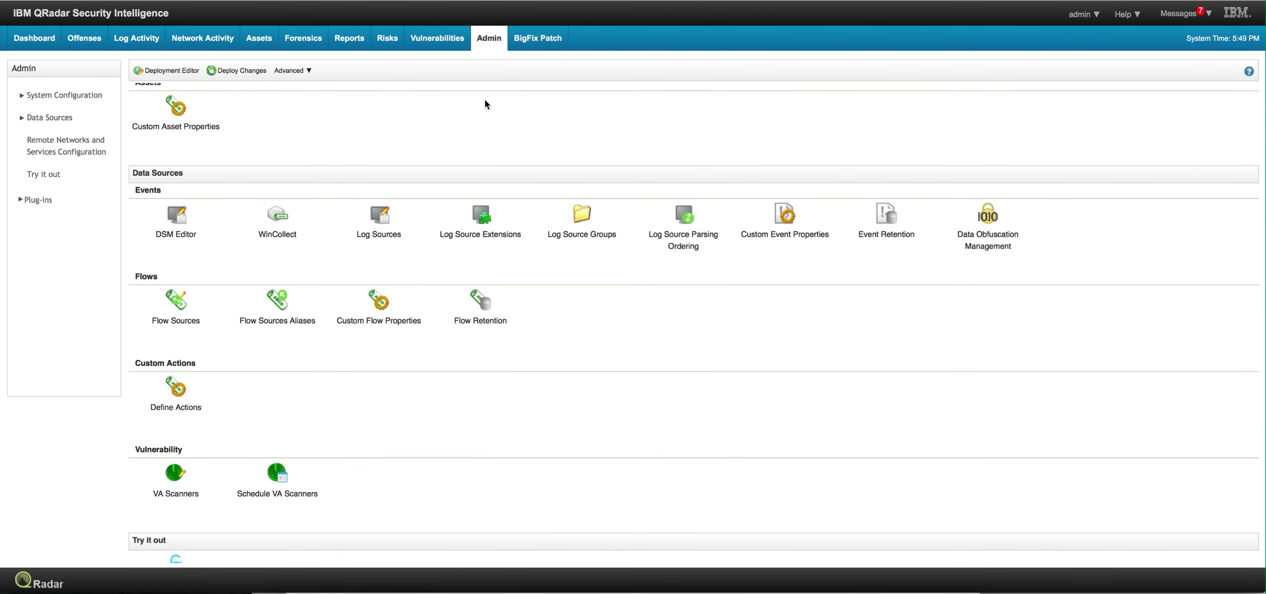
{"action": "scroll", "coordinate": [265, 124], "scroll_direction": "up", "scroll_amount": 7}
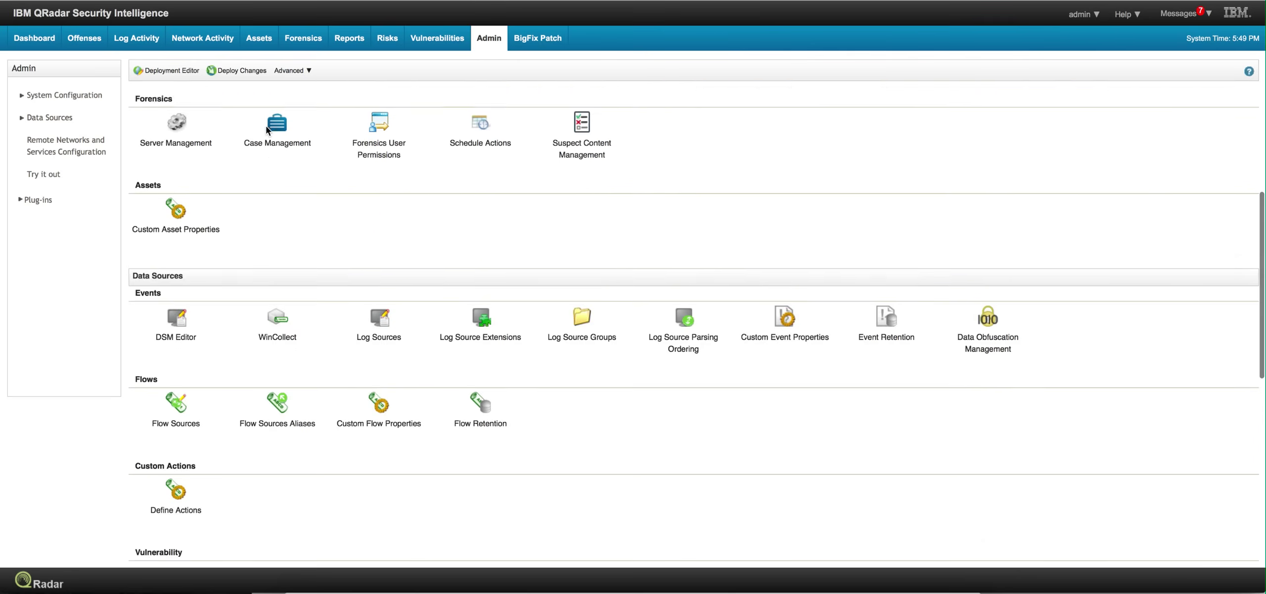
{"action": "left_click", "coordinate": [235, 72]}
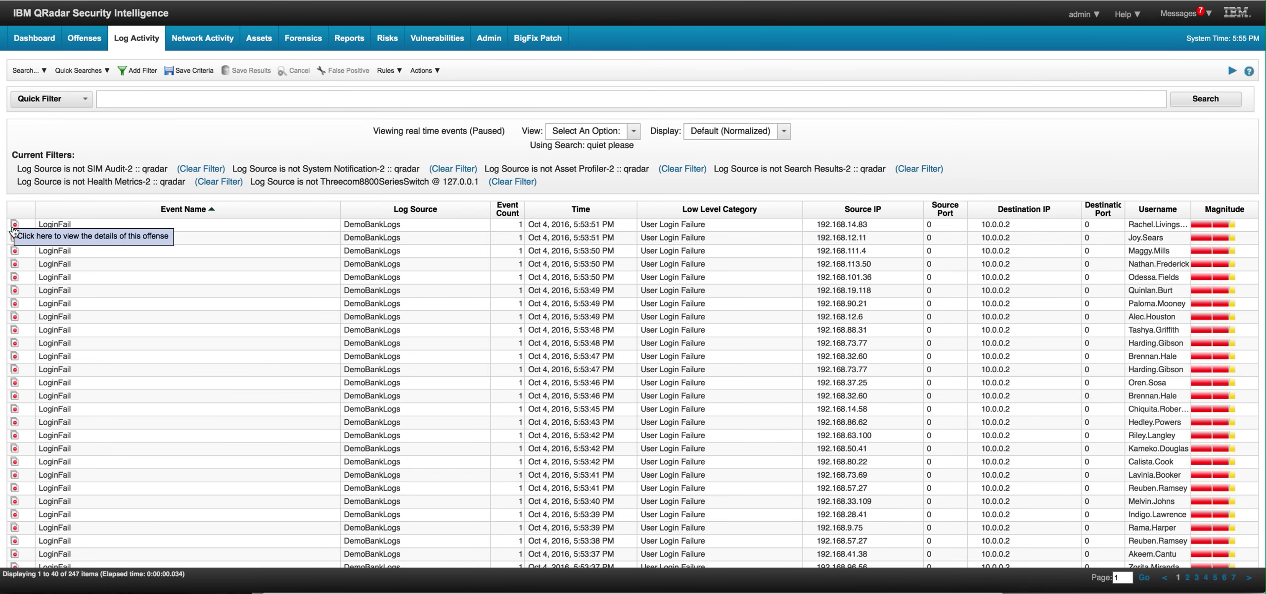
Open the newest LoginFail event's details and check which QID it maps to
{"action": "double_click", "coordinate": [44, 223]}
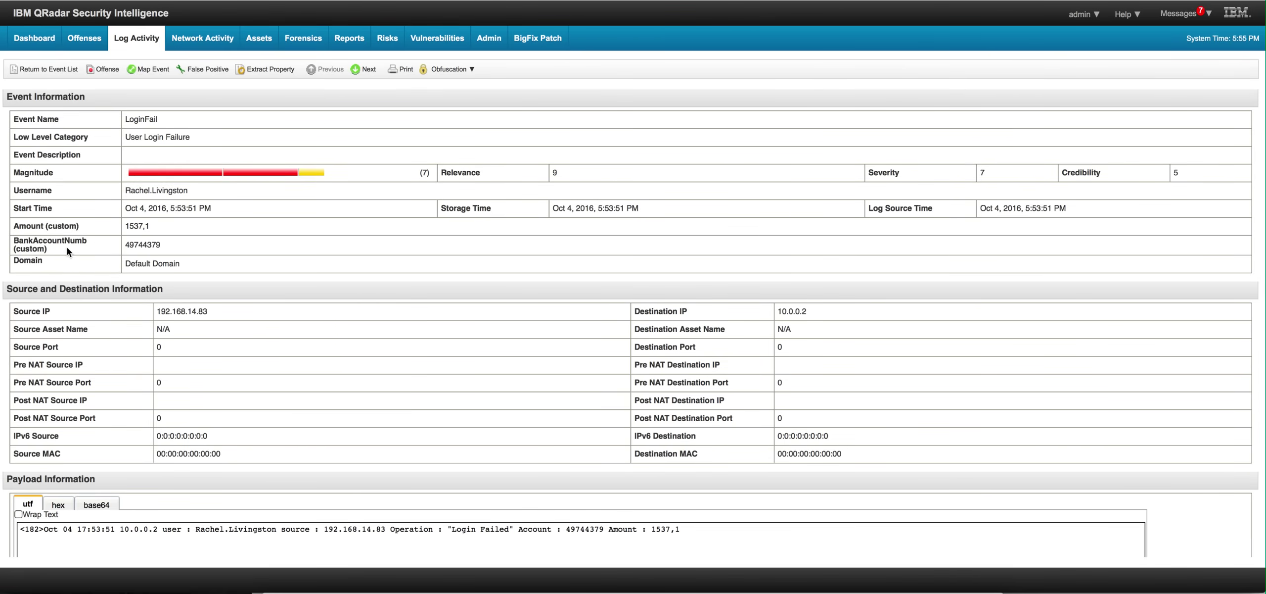
{"action": "left_click", "coordinate": [148, 69]}
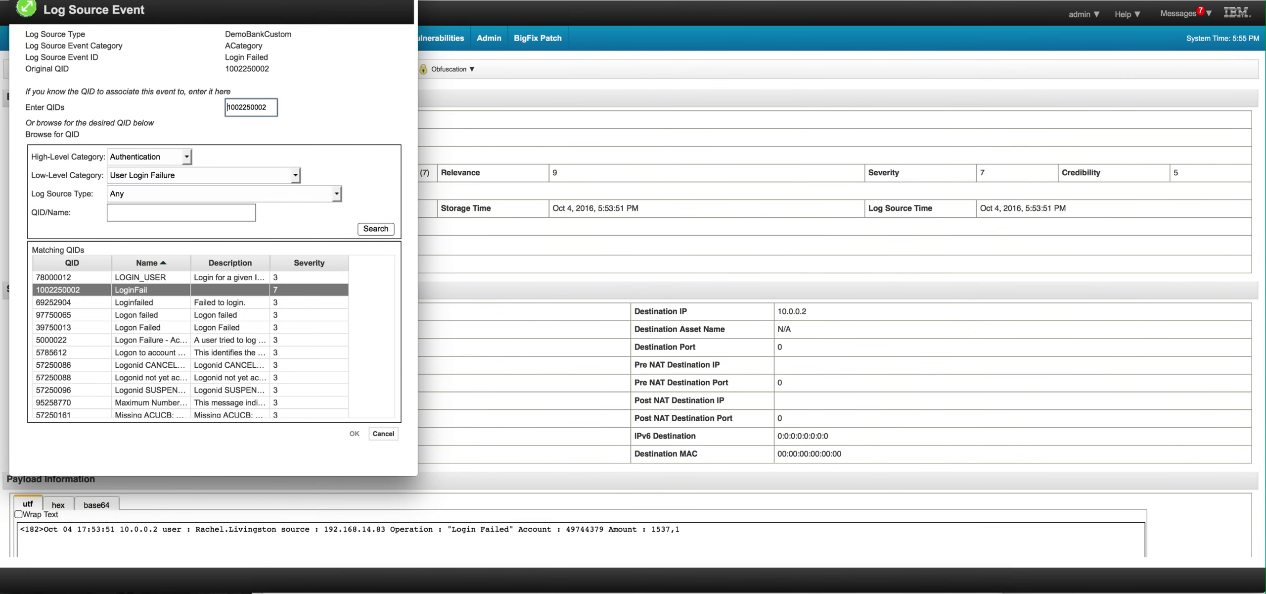
{"action": "key", "text": "super+w"}
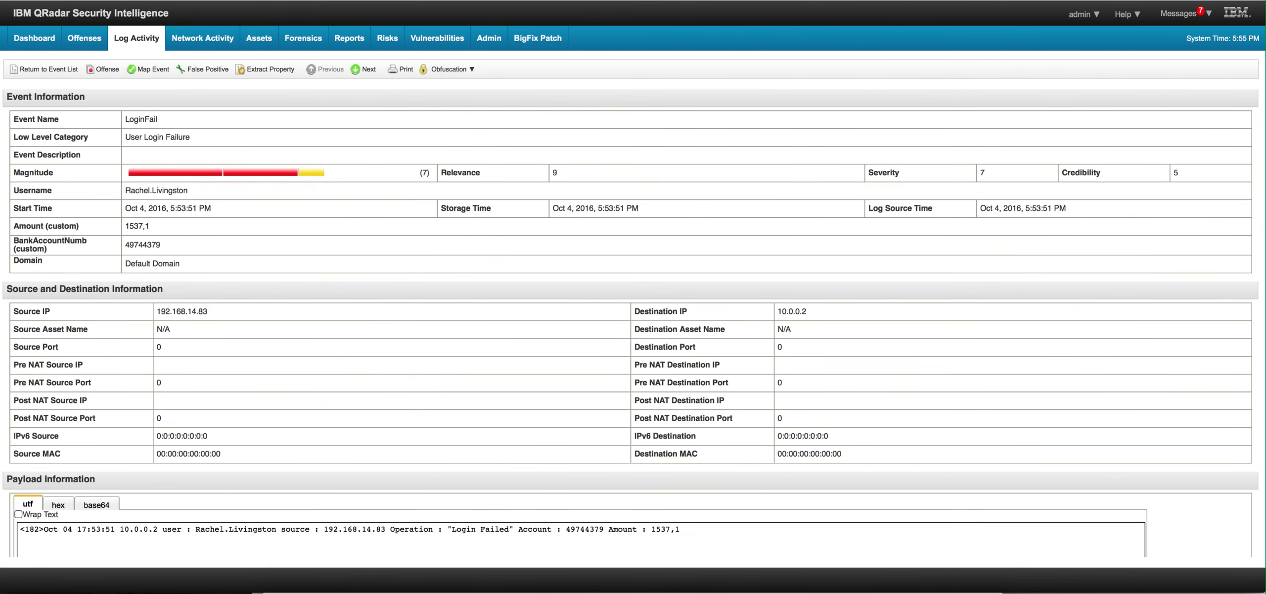